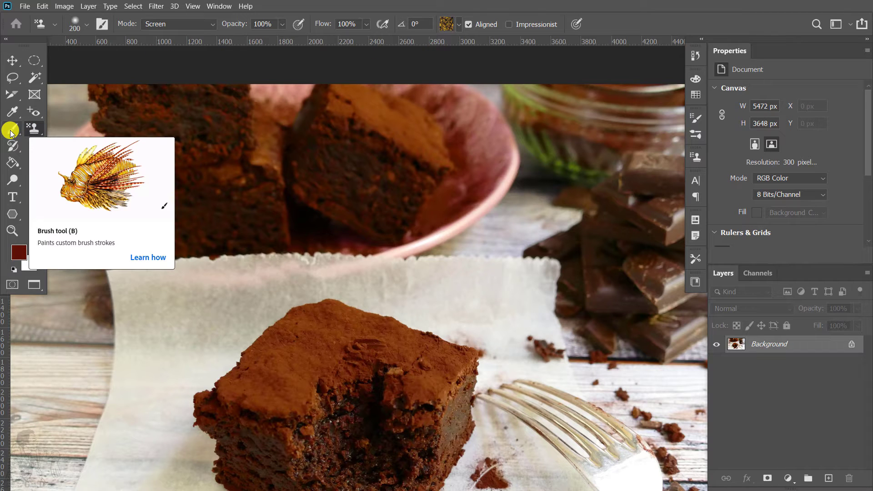
# Compare the history brush and stamp tool variants, then select the Pattern Stamp Tool.
pyautogui.click(14, 146)
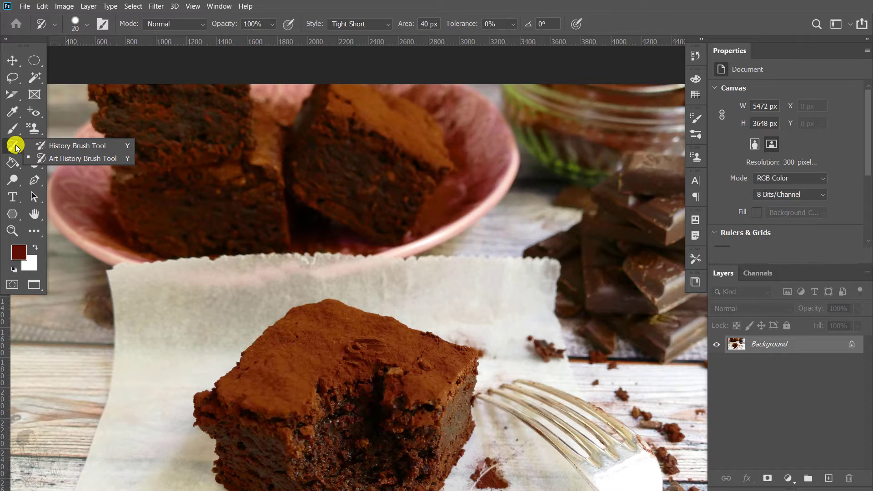
pyautogui.click(32, 128)
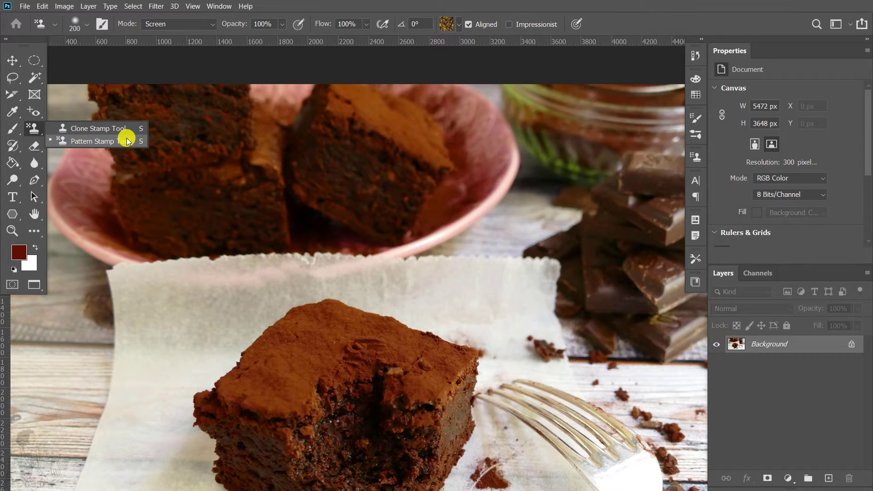
pyautogui.click(19, 146)
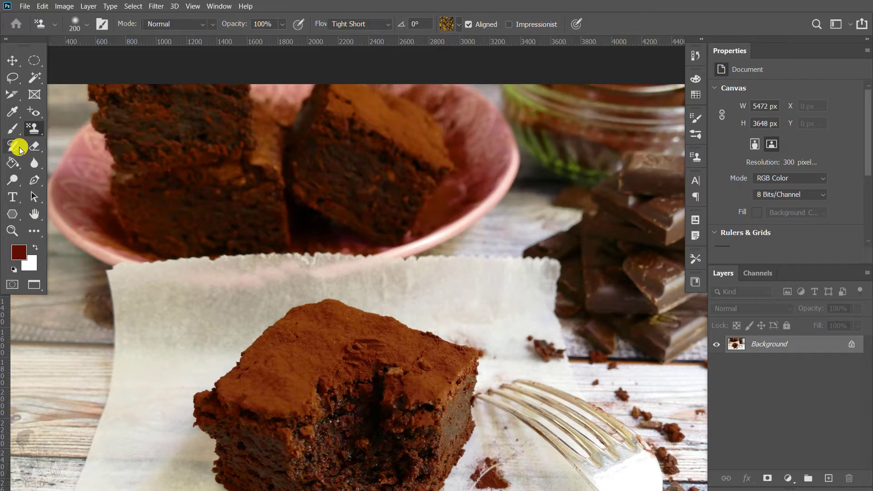
pyautogui.click(35, 129)
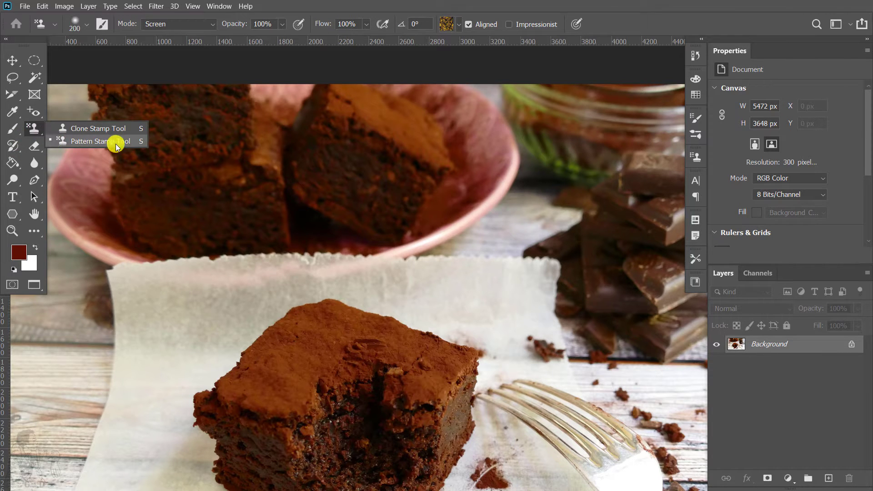
pyautogui.click(135, 140)
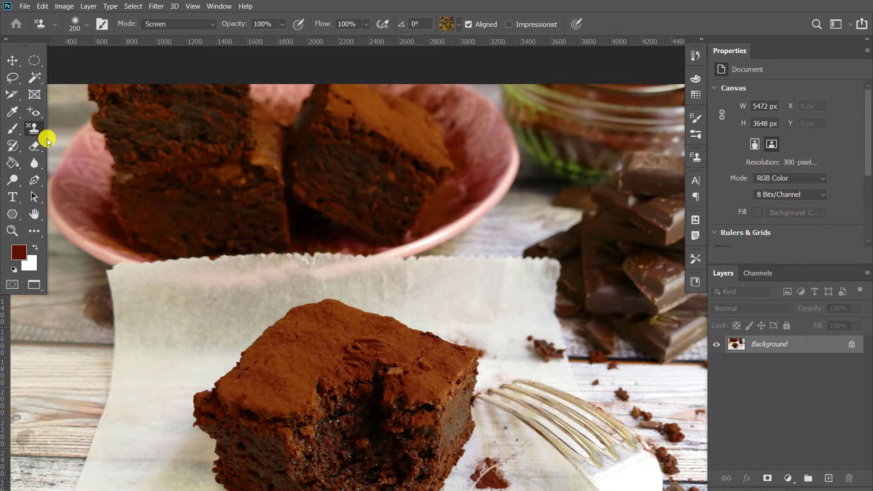
pyautogui.click(16, 146)
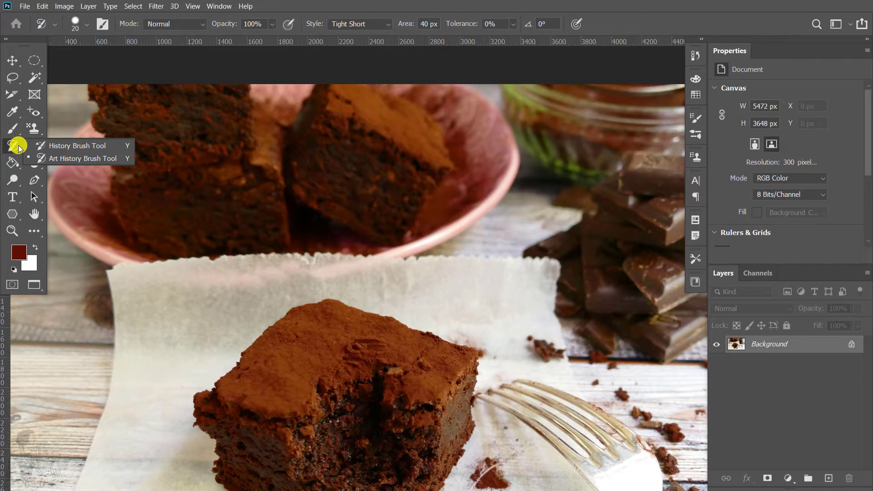
pyautogui.click(98, 146)
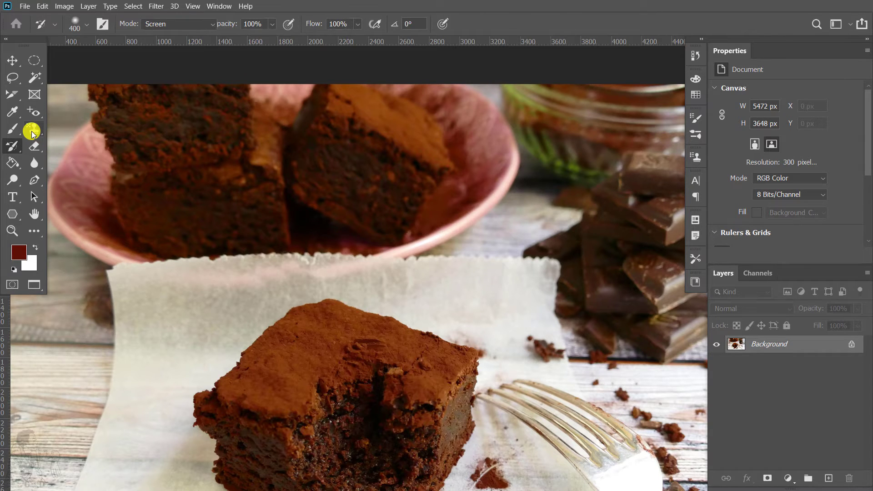
pyautogui.moveTo(31, 132); pyautogui.dragTo(75, 144)
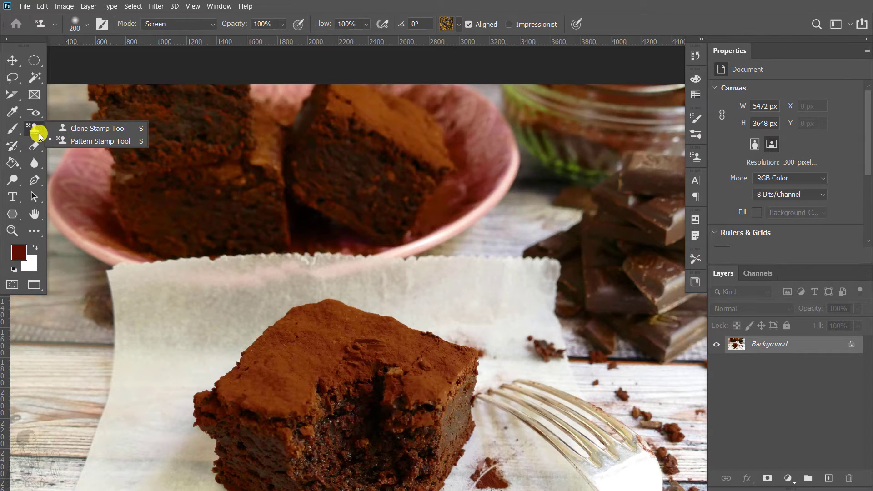
pyautogui.click(108, 143)
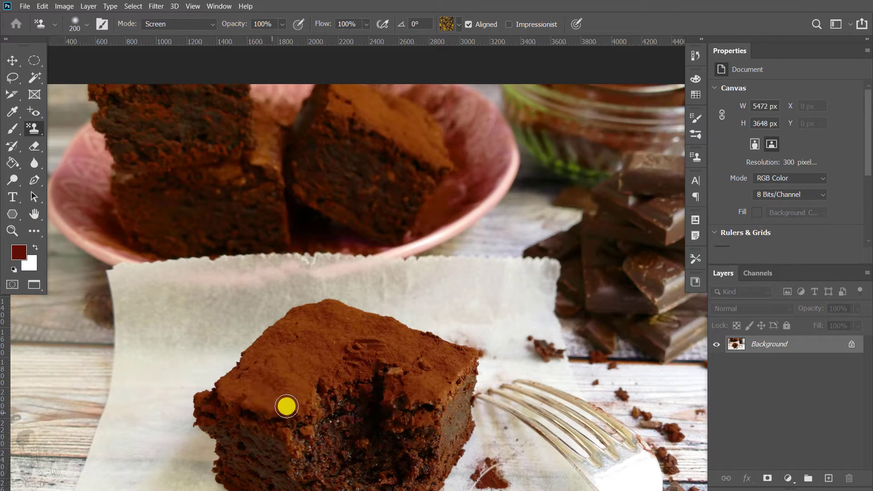
# Set the brush to 250 px, try and undo a test pattern stroke, then set hardness to 7%.
pyautogui.press(']')
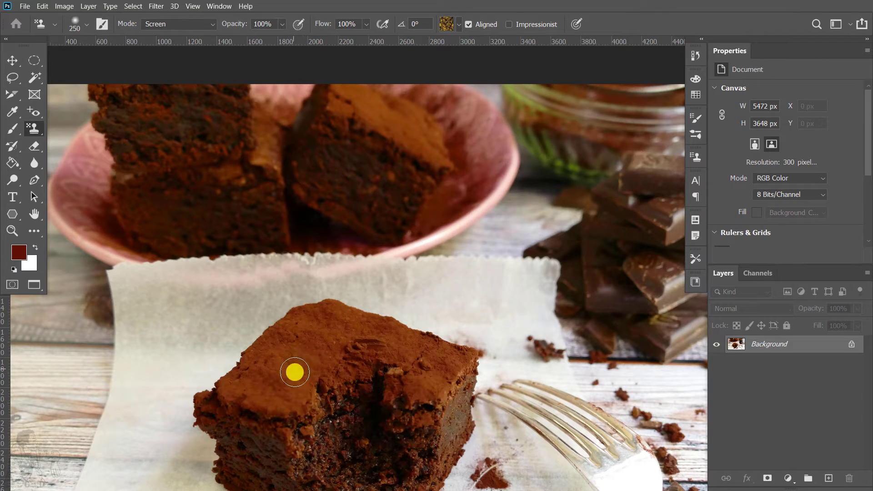
pyautogui.press('[')
pyautogui.click(459, 24)
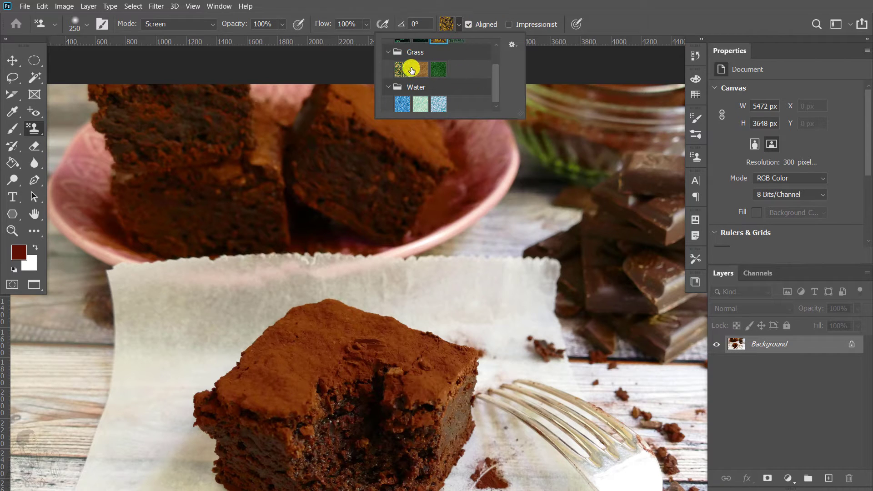
pyautogui.click(599, 15)
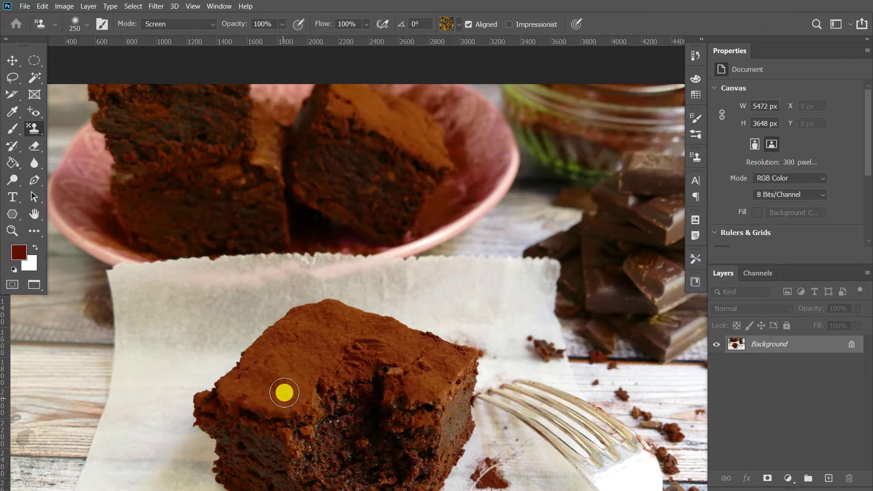
pyautogui.moveTo(274, 401)
pyautogui.mouseDown()
pyautogui.moveTo(293, 331)
pyautogui.moveTo(324, 319)
pyautogui.mouseUp()
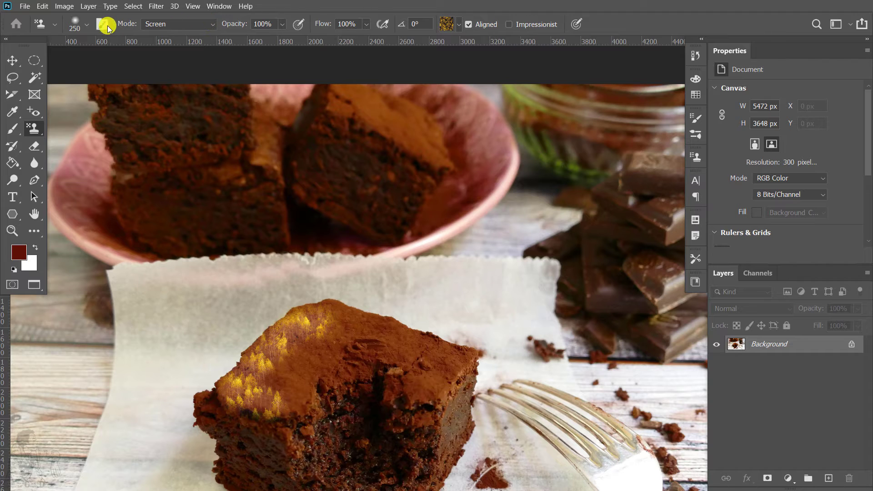
pyautogui.hotkey('ctrl', 'z')
pyautogui.click(86, 26)
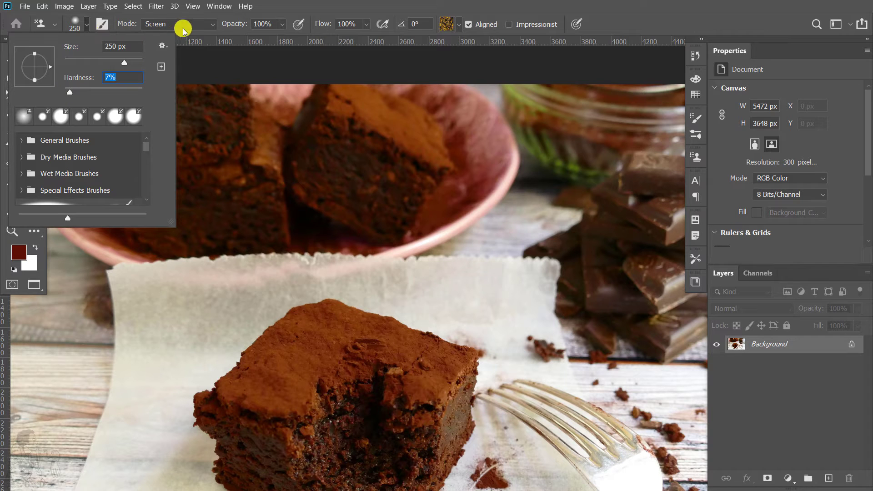
pyautogui.press('Return')
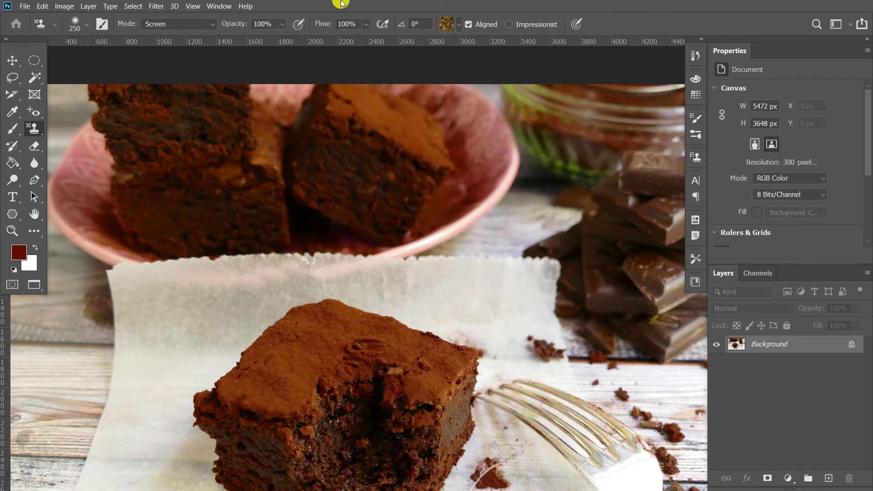
# Keep the yellow tree pattern selected in the Pattern picker.
pyautogui.click(459, 24)
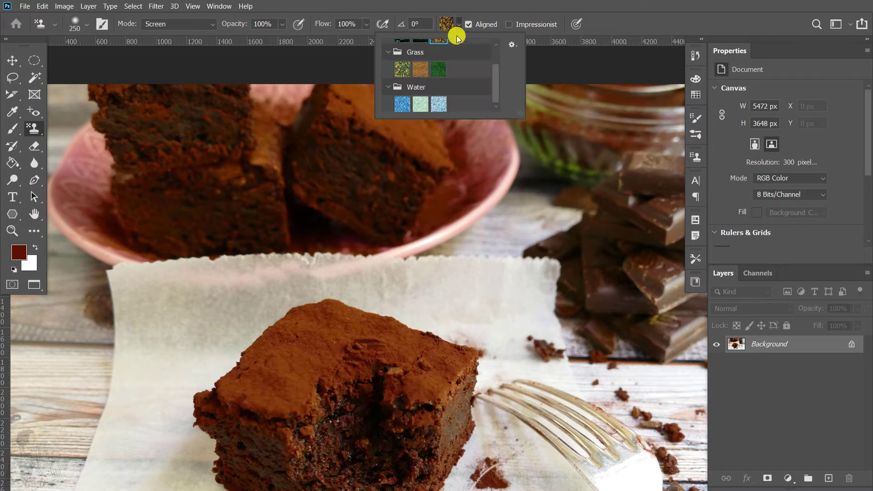
pyautogui.scroll(1, 426, 71)
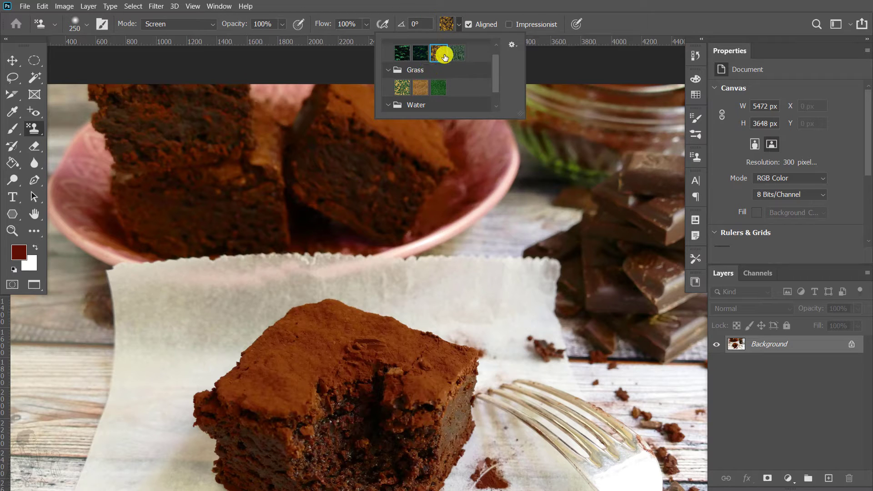
pyautogui.scroll(-1, 447, 55)
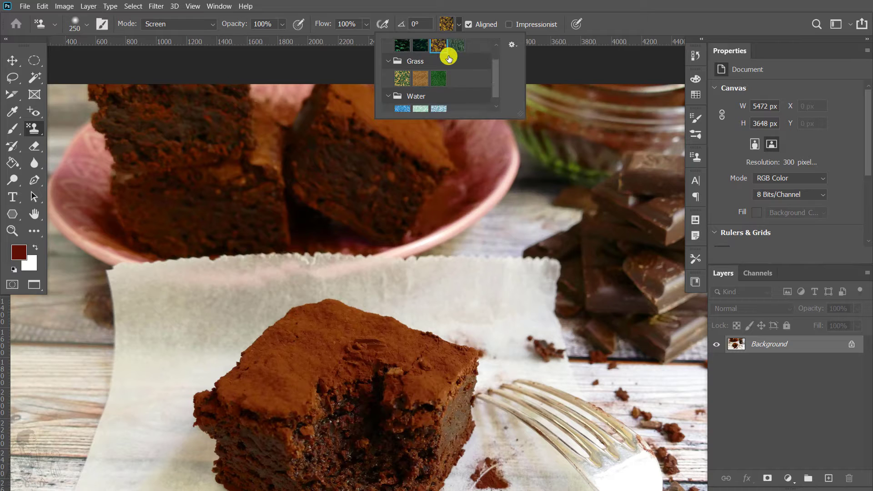
pyautogui.click(486, 15)
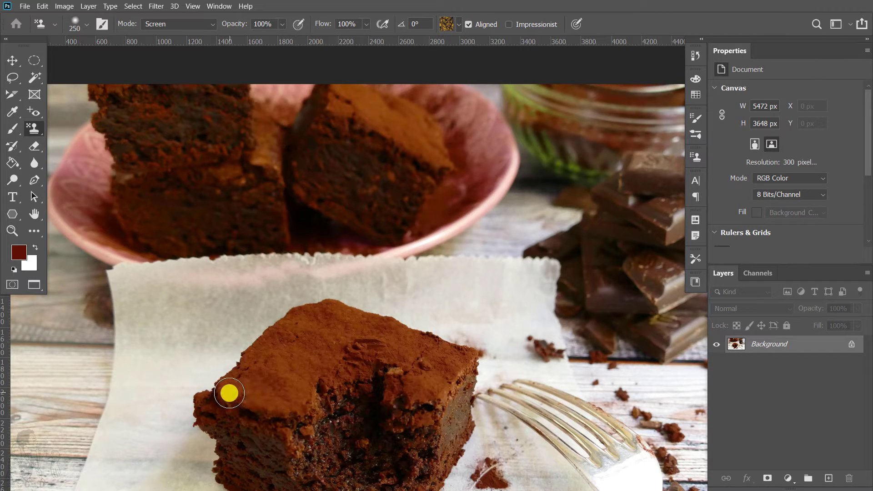
# Stamp yellow trees across the front brownie's top and the two upper brownies, panning as needed.
pyautogui.moveTo(228, 392)
pyautogui.mouseDown()
pyautogui.moveTo(271, 401)
pyautogui.moveTo(303, 394)
pyautogui.moveTo(296, 363)
pyautogui.moveTo(254, 374)
pyautogui.moveTo(293, 335)
pyautogui.moveTo(345, 325)
pyautogui.moveTo(454, 370)
pyautogui.moveTo(381, 342)
pyautogui.moveTo(325, 370)
pyautogui.moveTo(300, 350)
pyautogui.moveTo(370, 358)
pyautogui.moveTo(431, 400)
pyautogui.moveTo(464, 356)
pyautogui.moveTo(334, 306)
pyautogui.moveTo(295, 321)
pyautogui.moveTo(247, 374)
pyautogui.moveTo(244, 400)
pyautogui.mouseUp()
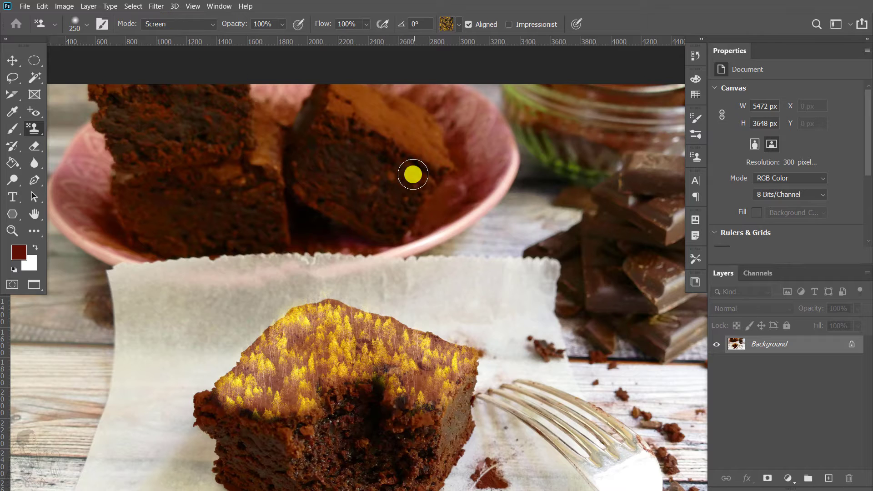
pyautogui.moveTo(265, 120); pyautogui.dragTo(263, 150)
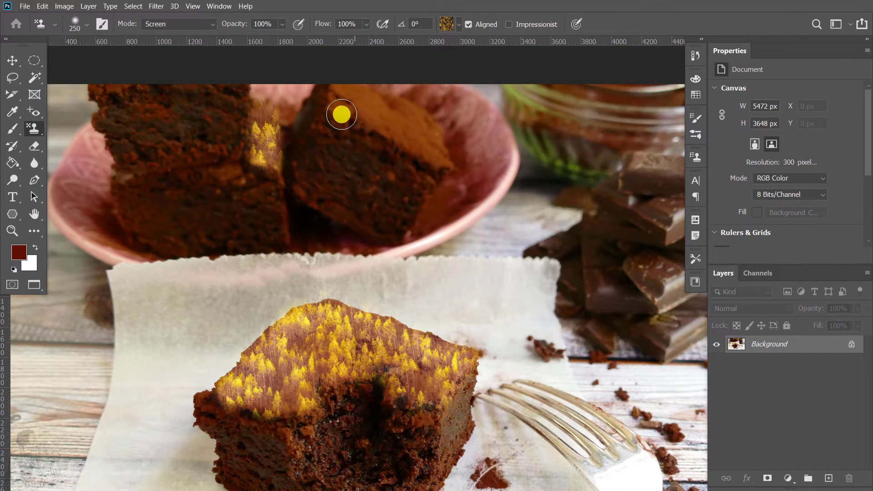
pyautogui.moveTo(342, 113)
pyautogui.mouseDown()
pyautogui.moveTo(380, 107)
pyautogui.moveTo(422, 147)
pyautogui.moveTo(431, 131)
pyautogui.moveTo(388, 101)
pyautogui.moveTo(335, 91)
pyautogui.moveTo(390, 114)
pyautogui.mouseUp()
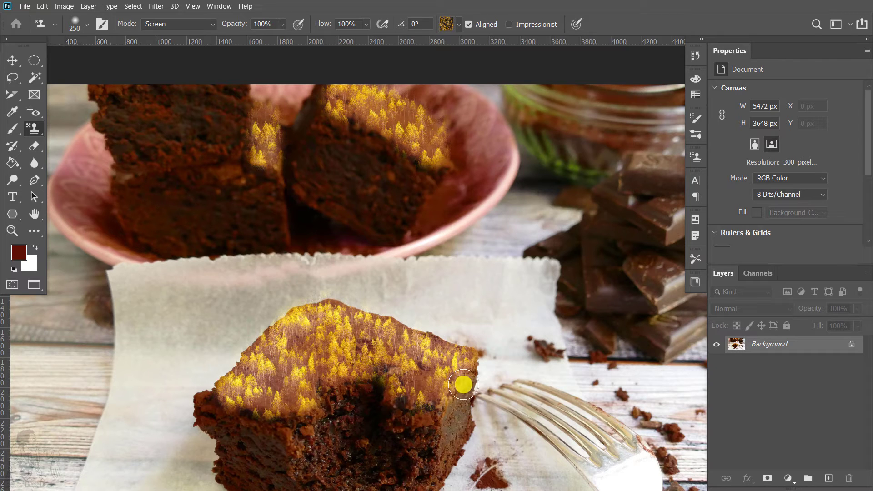
pyautogui.moveTo(462, 384)
pyautogui.mouseDown()
pyautogui.moveTo(427, 394)
pyautogui.moveTo(413, 378)
pyautogui.moveTo(266, 385)
pyautogui.moveTo(204, 403)
pyautogui.moveTo(309, 425)
pyautogui.moveTo(455, 417)
pyautogui.moveTo(365, 318)
pyautogui.moveTo(335, 306)
pyautogui.moveTo(396, 335)
pyautogui.moveTo(410, 362)
pyautogui.moveTo(351, 318)
pyautogui.moveTo(327, 321)
pyautogui.moveTo(351, 299)
pyautogui.mouseUp()
pyautogui.moveTo(396, 269); pyautogui.dragTo(370, 259)
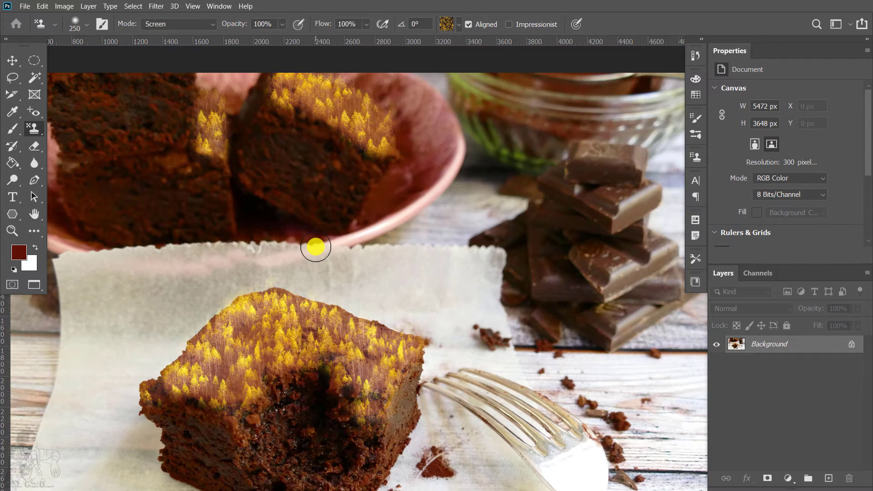
pyautogui.scroll(-2, 316, 247)
pyautogui.scroll(2, 365, 296)
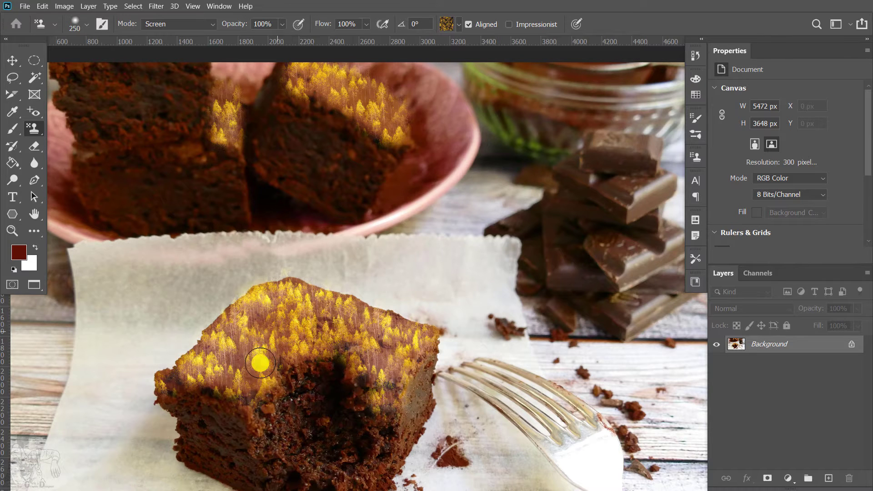
pyautogui.rightClick(29, 132)
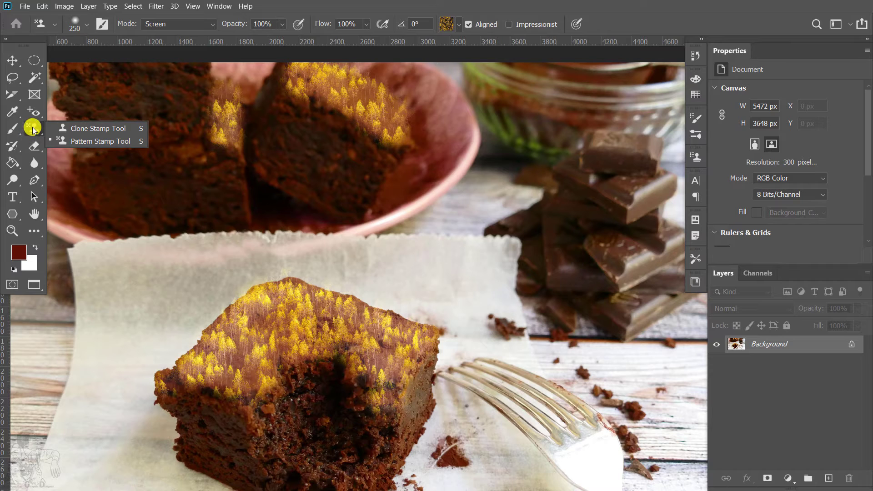
# Select the History Brush and paint the trees off the upper and front brownies.
pyautogui.click(32, 130)
pyautogui.click(14, 147)
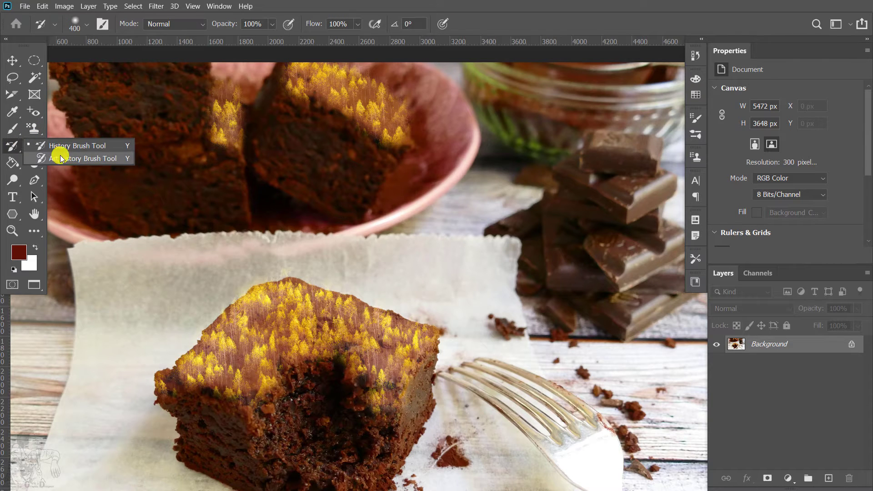
pyautogui.click(100, 149)
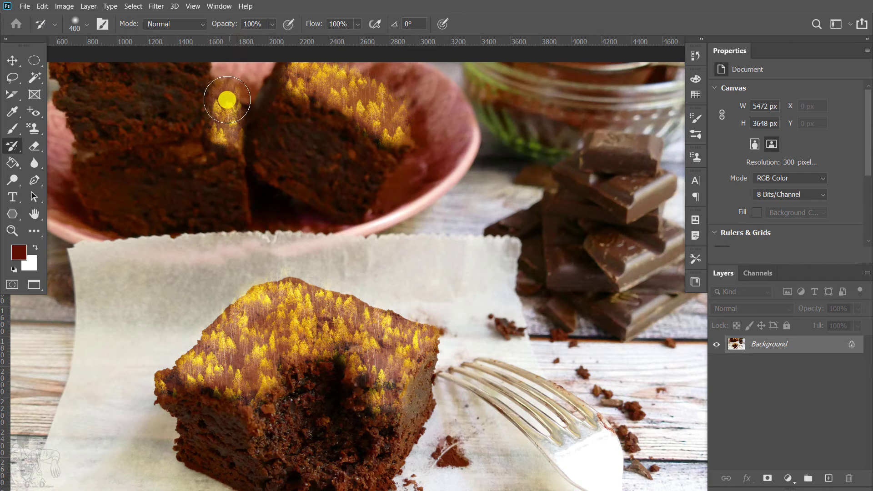
pyautogui.moveTo(227, 99)
pyautogui.mouseDown()
pyautogui.moveTo(226, 88)
pyautogui.moveTo(228, 142)
pyautogui.moveTo(253, 114)
pyautogui.moveTo(363, 86)
pyautogui.moveTo(412, 136)
pyautogui.moveTo(303, 66)
pyautogui.moveTo(388, 103)
pyautogui.moveTo(333, 86)
pyautogui.mouseUp()
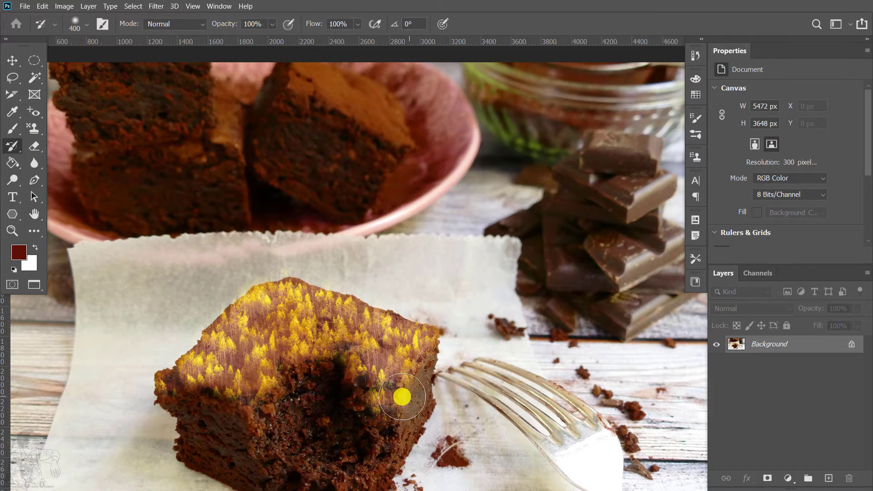
pyautogui.moveTo(402, 396)
pyautogui.mouseDown()
pyautogui.moveTo(353, 376)
pyautogui.moveTo(357, 339)
pyautogui.moveTo(398, 313)
pyautogui.moveTo(423, 326)
pyautogui.moveTo(318, 296)
pyautogui.moveTo(214, 335)
pyautogui.moveTo(168, 386)
pyautogui.moveTo(247, 384)
pyautogui.moveTo(287, 356)
pyautogui.moveTo(388, 343)
pyautogui.mouseUp()
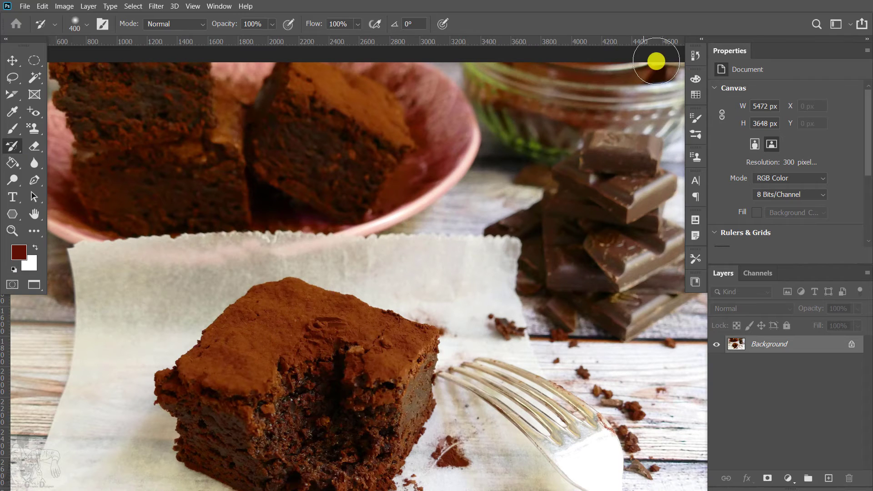
# In the History panel, step through Clone Stamp and History Brush states, ending on the last Pattern Stamp state.
pyautogui.click(695, 56)
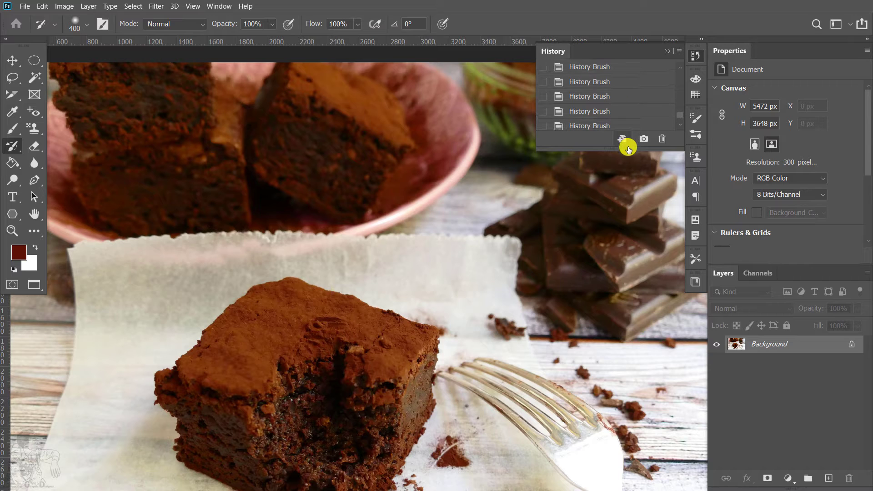
pyautogui.moveTo(630, 149); pyautogui.dragTo(664, 484)
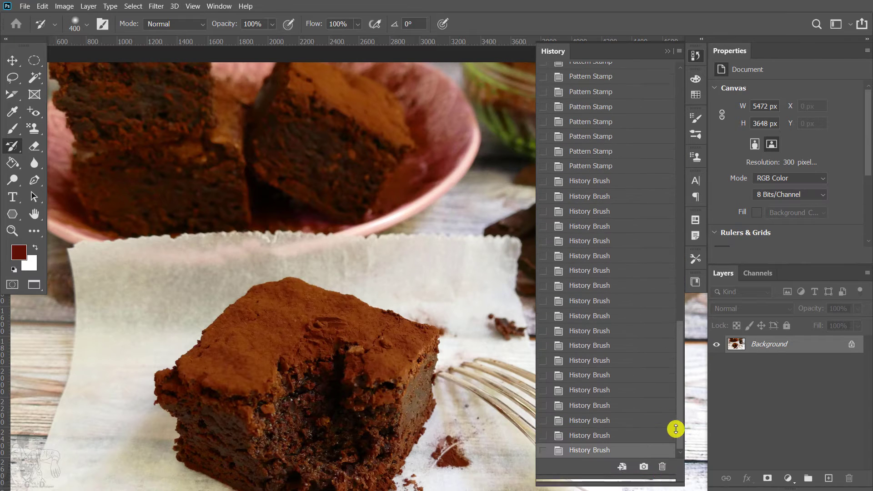
pyautogui.moveTo(681, 405)
pyautogui.mouseDown()
pyautogui.moveTo(673, 220)
pyautogui.moveTo(682, 107)
pyautogui.mouseUp()
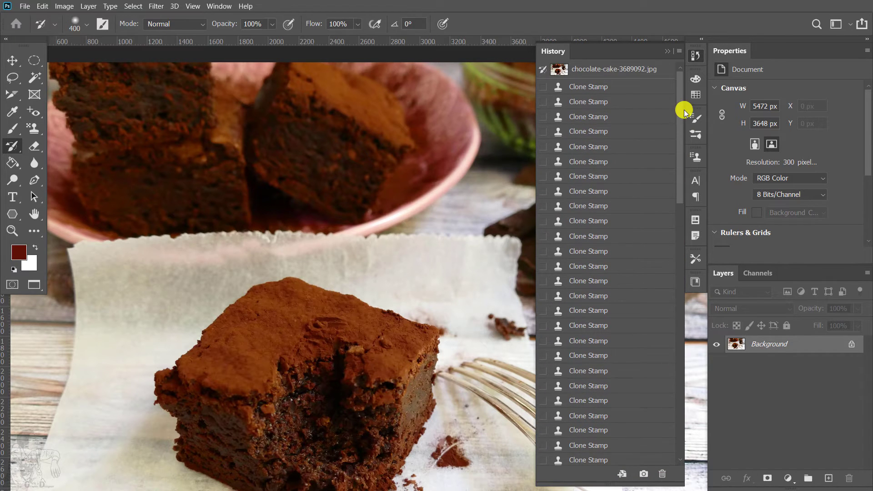
pyautogui.click(591, 87)
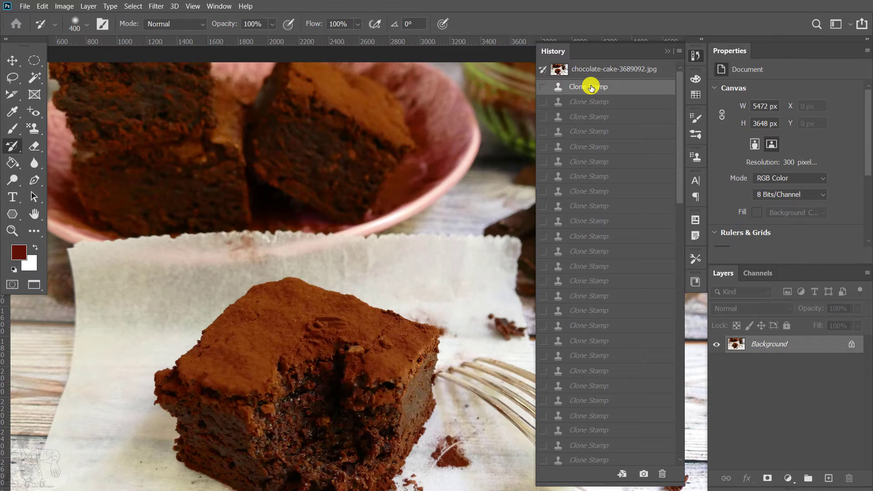
pyautogui.click(595, 295)
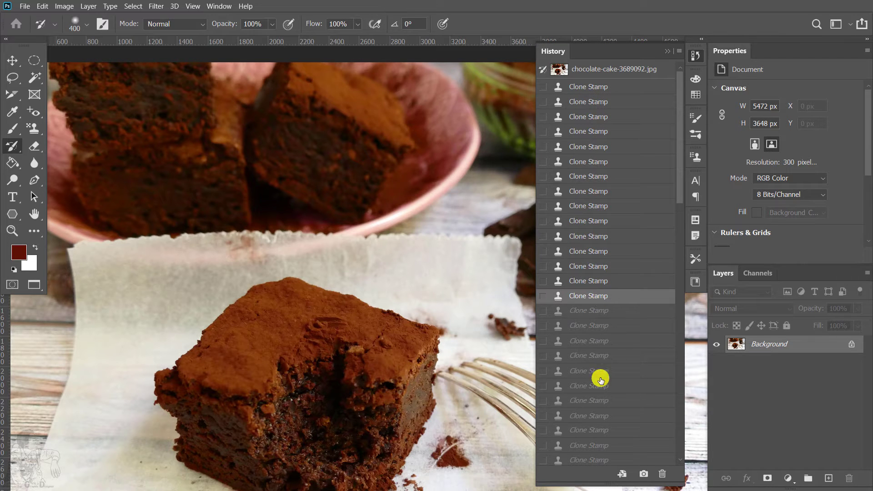
pyautogui.click(595, 335)
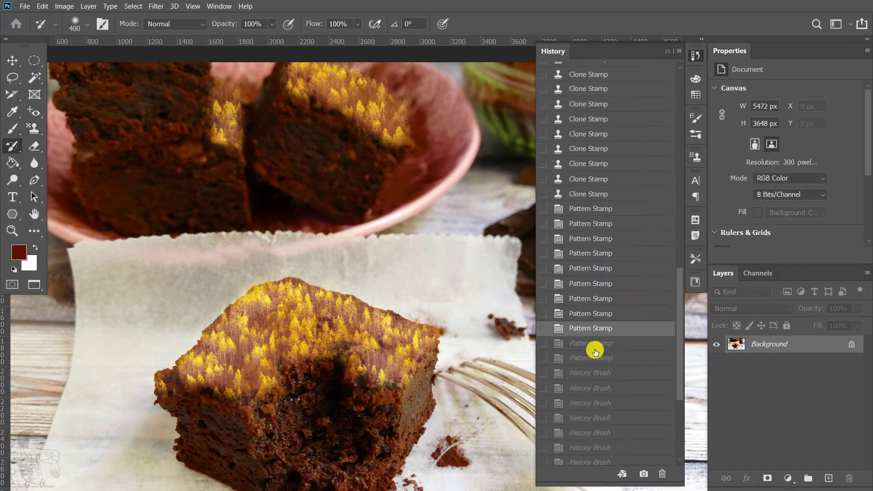
pyautogui.scroll(-2, 595, 351)
pyautogui.scroll(-2, 594, 351)
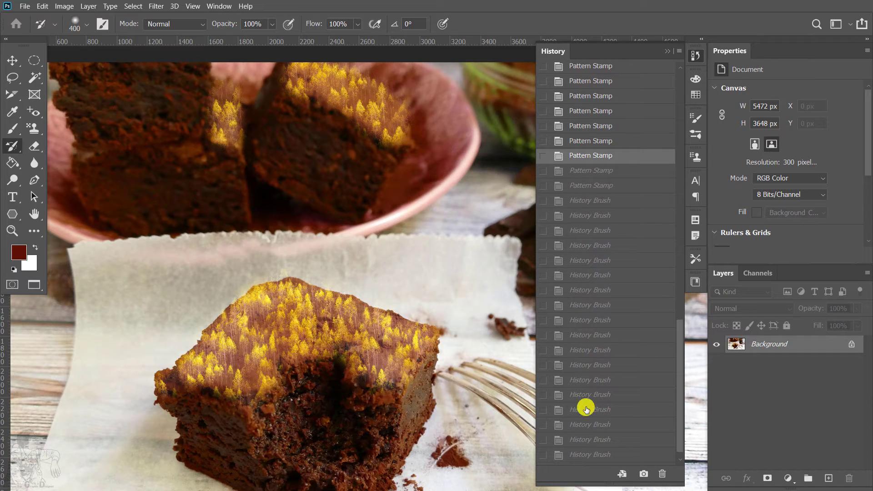
pyautogui.click(587, 425)
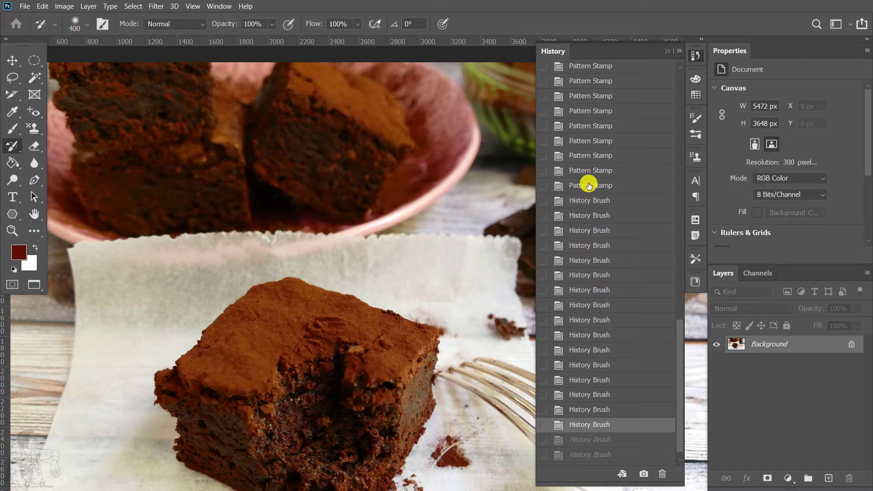
pyautogui.click(589, 186)
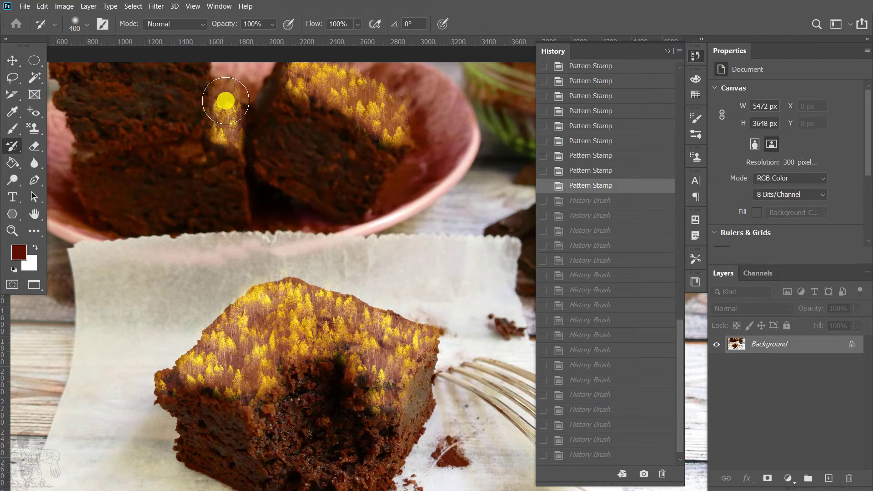
# Paint the trees off the front and back-left brownies, then zoom out and pan to the chocolate pieces.
pyautogui.moveTo(185, 356)
pyautogui.mouseDown()
pyautogui.moveTo(208, 331)
pyautogui.moveTo(239, 346)
pyautogui.moveTo(248, 364)
pyautogui.mouseUp()
pyautogui.moveTo(333, 319)
pyautogui.mouseDown()
pyautogui.moveTo(323, 293)
pyautogui.moveTo(410, 395)
pyautogui.moveTo(383, 368)
pyautogui.moveTo(372, 411)
pyautogui.mouseUp()
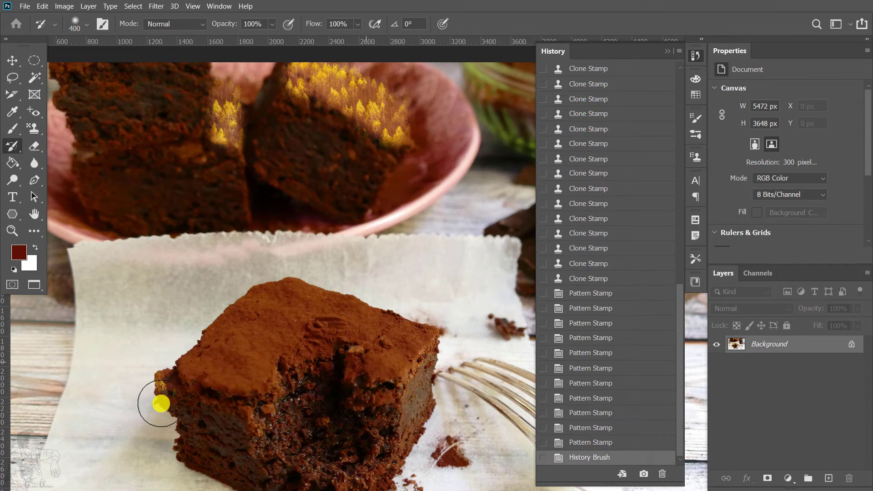
pyautogui.moveTo(218, 152)
pyautogui.mouseDown()
pyautogui.moveTo(227, 81)
pyautogui.moveTo(376, 77)
pyautogui.moveTo(395, 122)
pyautogui.moveTo(321, 72)
pyautogui.moveTo(316, 57)
pyautogui.mouseUp()
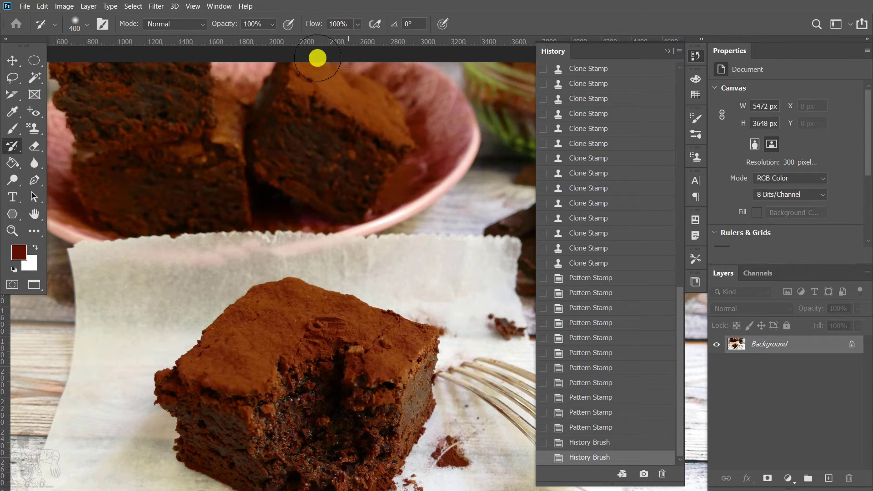
pyautogui.moveTo(393, 359)
pyautogui.mouseDown()
pyautogui.moveTo(444, 386)
pyautogui.moveTo(403, 298)
pyautogui.moveTo(272, 277)
pyautogui.moveTo(171, 351)
pyautogui.moveTo(220, 315)
pyautogui.moveTo(275, 298)
pyautogui.mouseUp()
pyautogui.click(225, 317)
pyautogui.scroll(-1, 351, 333)
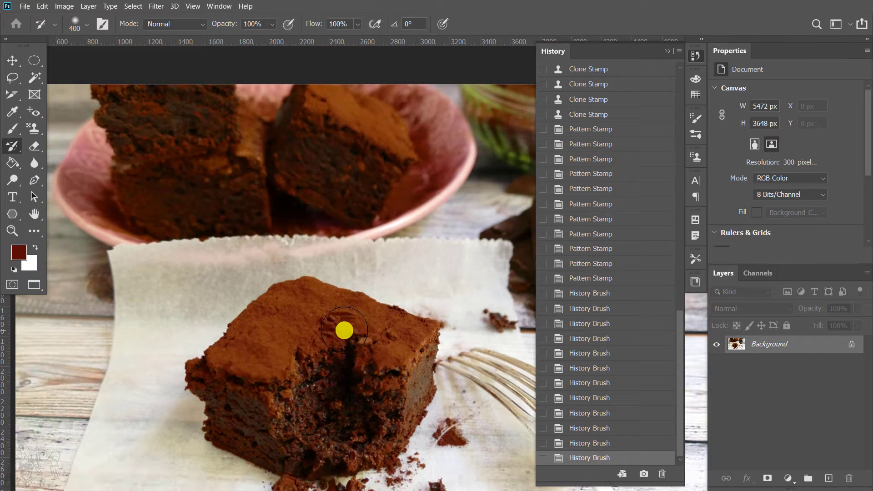
pyautogui.scroll(-1, 343, 331)
pyautogui.moveTo(425, 344)
pyautogui.mouseDown()
pyautogui.moveTo(330, 267)
pyautogui.moveTo(327, 253)
pyautogui.moveTo(346, 270)
pyautogui.mouseUp()
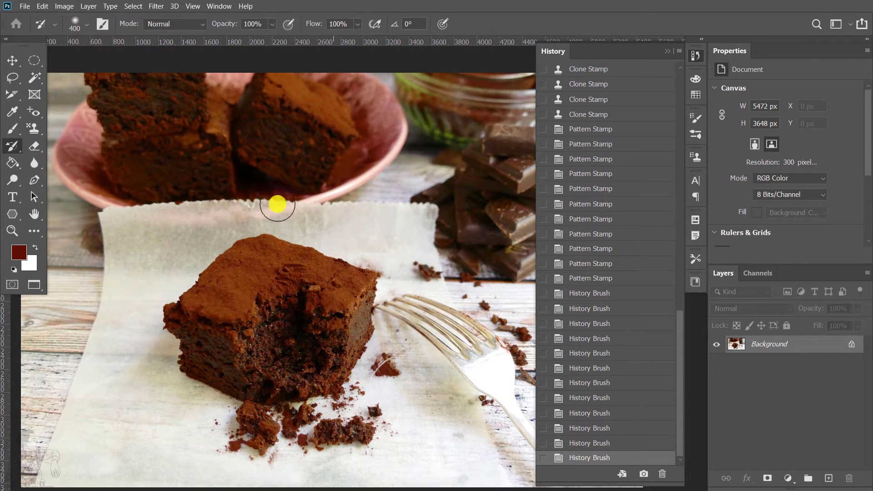
pyautogui.moveTo(12, 146); pyautogui.dragTo(55, 150)
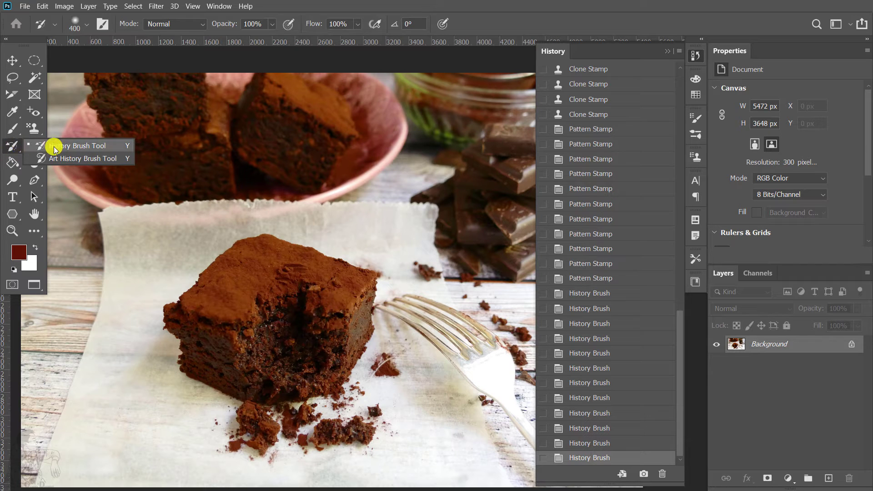
# Choose the Pattern Stamp with the Grass pattern and stamp it across the front brownie's top.
pyautogui.click(98, 150)
pyautogui.click(35, 125)
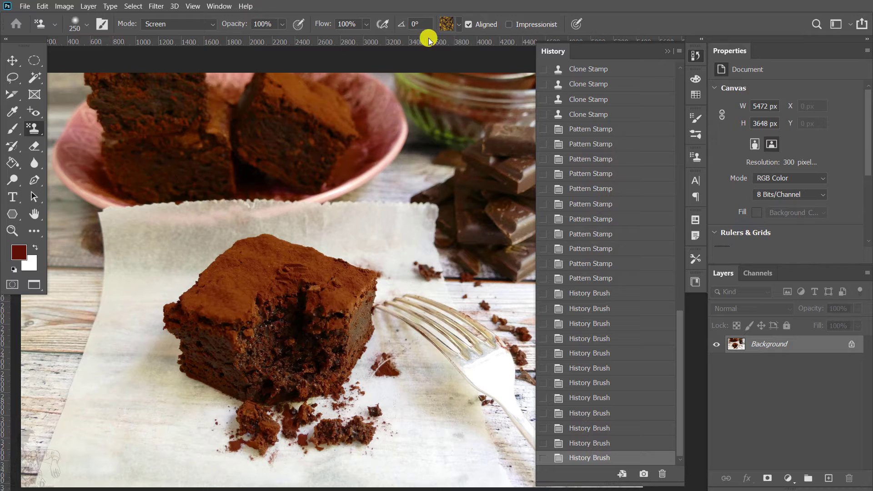
pyautogui.click(458, 25)
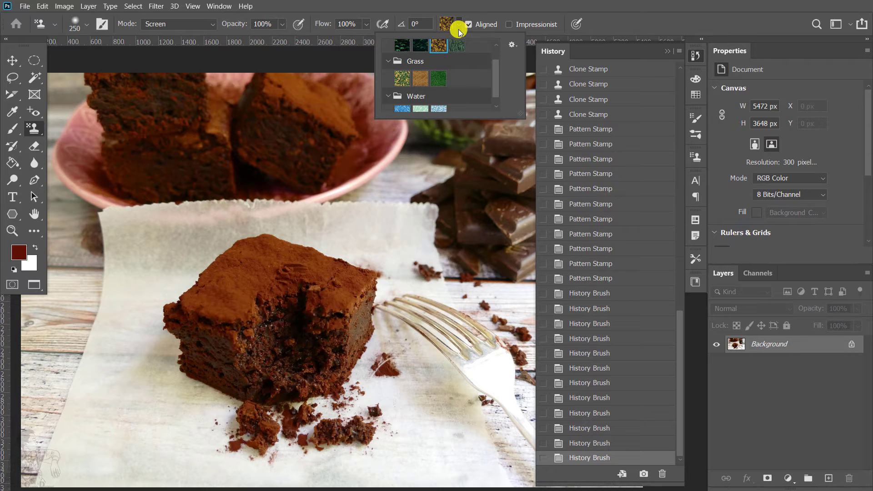
pyautogui.click(400, 77)
pyautogui.click(223, 312)
pyautogui.moveTo(244, 262)
pyautogui.mouseDown()
pyautogui.moveTo(205, 305)
pyautogui.moveTo(347, 298)
pyautogui.moveTo(288, 266)
pyautogui.moveTo(246, 307)
pyautogui.moveTo(285, 275)
pyautogui.moveTo(341, 298)
pyautogui.moveTo(263, 239)
pyautogui.moveTo(237, 250)
pyautogui.moveTo(242, 259)
pyautogui.mouseUp()
# Undo and redo the last stroke, then stamp grass over the back brownie tops and the gap between them.
pyautogui.hotkey('ctrl', 'z')
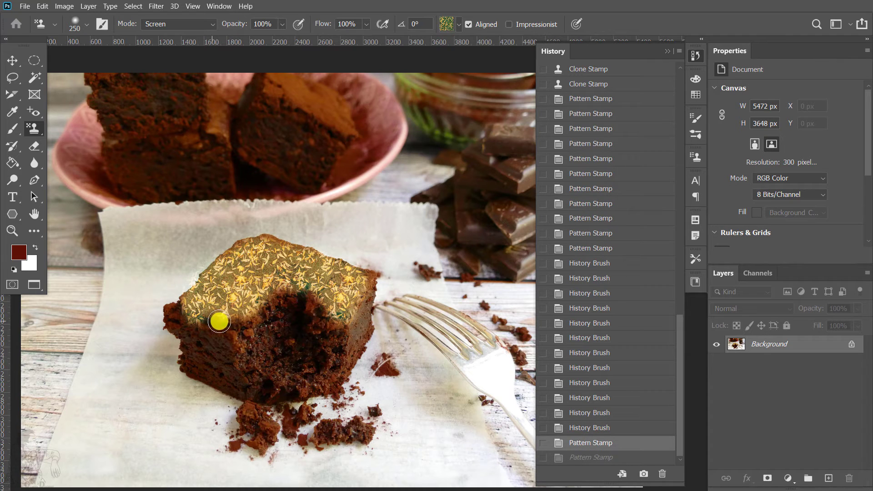
pyautogui.hotkey('ctrl', 'shift', 'z')
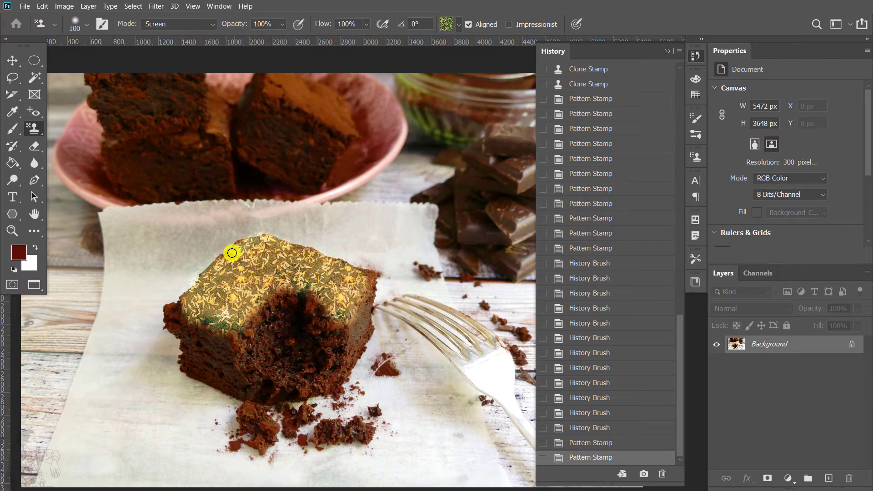
pyautogui.moveTo(239, 244)
pyautogui.mouseDown()
pyautogui.moveTo(344, 269)
pyautogui.moveTo(361, 300)
pyautogui.mouseUp()
pyautogui.moveTo(348, 131)
pyautogui.mouseDown()
pyautogui.moveTo(333, 103)
pyautogui.moveTo(270, 86)
pyautogui.moveTo(341, 101)
pyautogui.mouseUp()
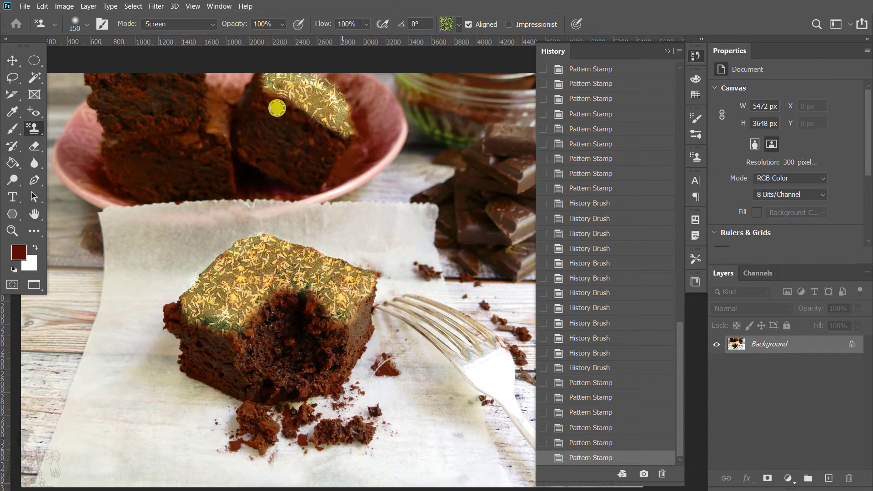
pyautogui.moveTo(217, 94); pyautogui.dragTo(220, 133)
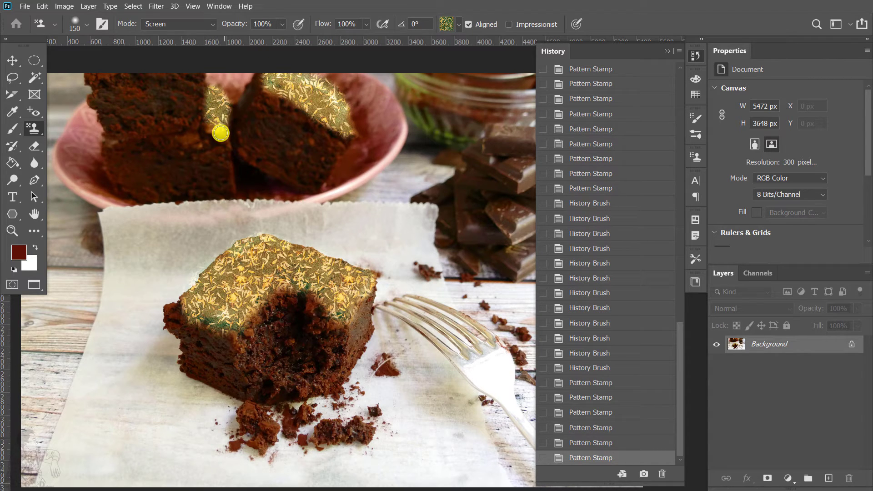
pyautogui.moveTo(306, 238)
pyautogui.mouseDown()
pyautogui.moveTo(244, 220)
pyautogui.moveTo(253, 201)
pyautogui.mouseUp()
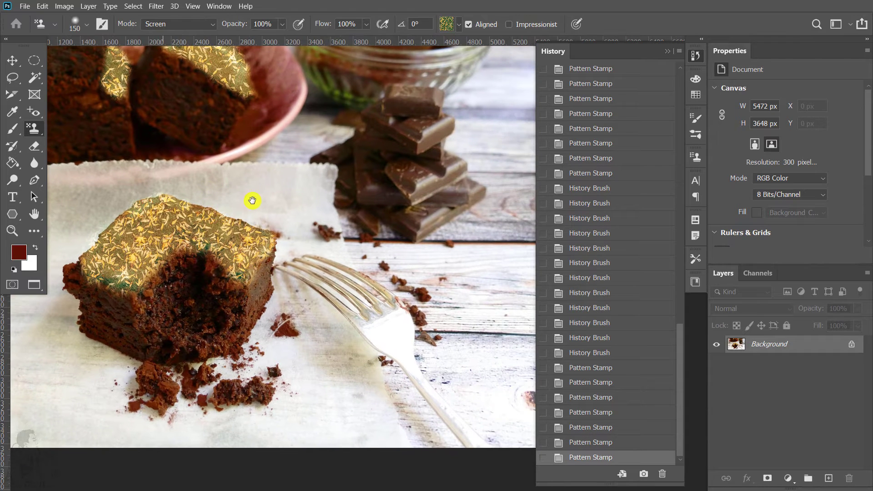
pyautogui.moveTo(276, 229); pyautogui.dragTo(284, 241)
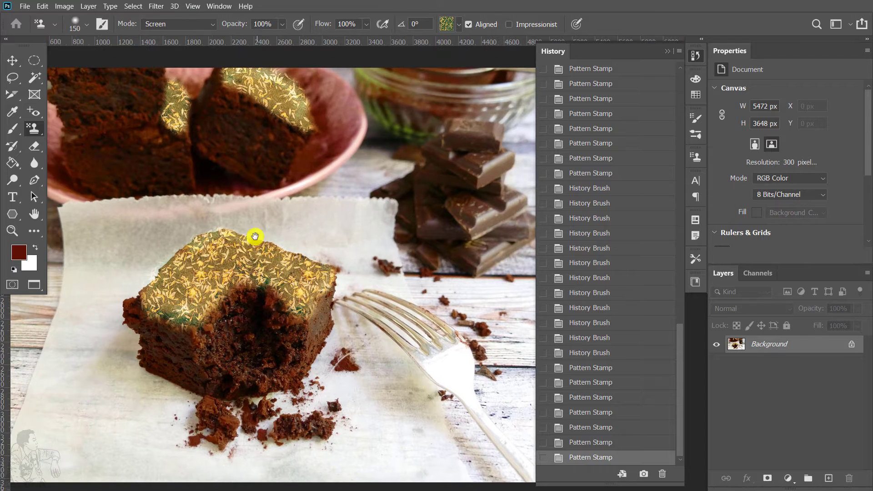
pyautogui.click(14, 146)
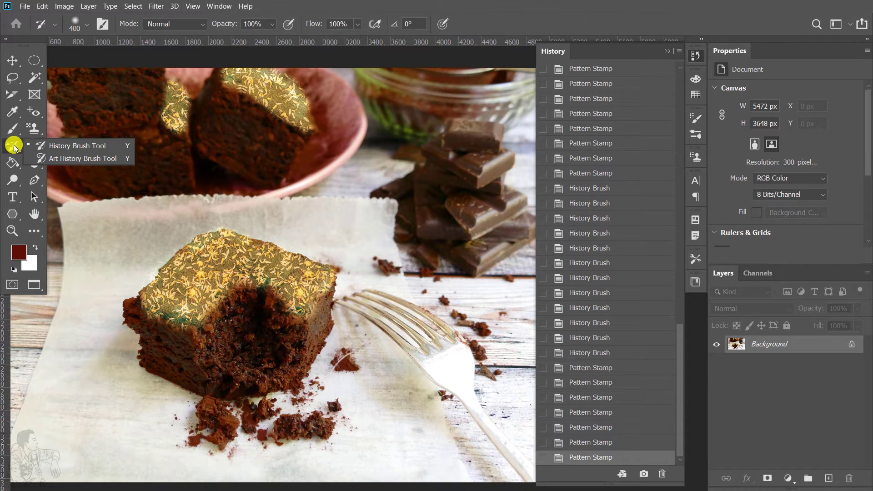
# With a History Brush enlarged to 600 px, paint the gold pattern off the front and back brownie tops.
pyautogui.click(91, 147)
pyautogui.press(']')
pyautogui.press(']')
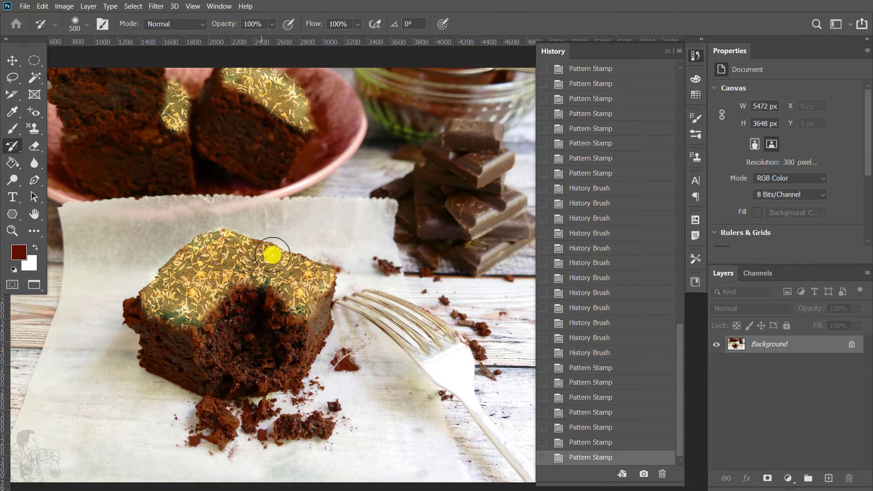
pyautogui.moveTo(282, 273); pyautogui.dragTo(273, 302)
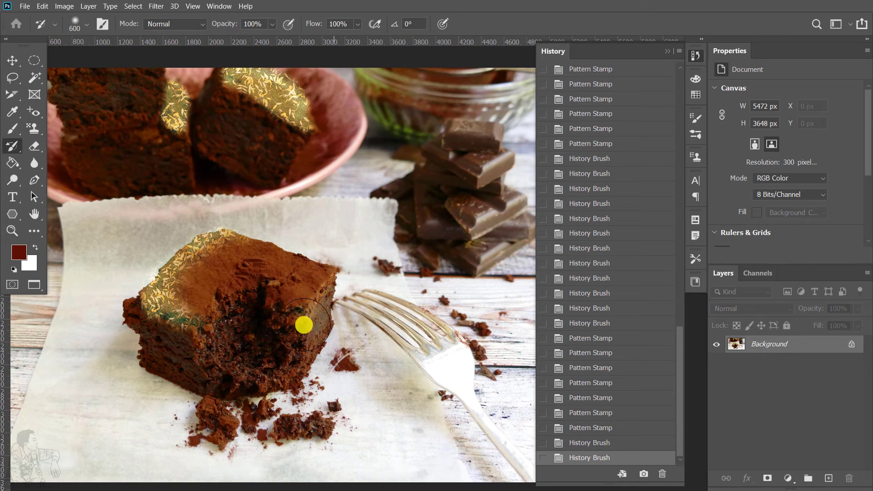
pyautogui.moveTo(210, 241)
pyautogui.mouseDown()
pyautogui.moveTo(231, 252)
pyautogui.moveTo(156, 302)
pyautogui.moveTo(129, 284)
pyautogui.moveTo(137, 308)
pyautogui.moveTo(162, 259)
pyautogui.mouseUp()
pyautogui.moveTo(107, 306); pyautogui.dragTo(150, 309)
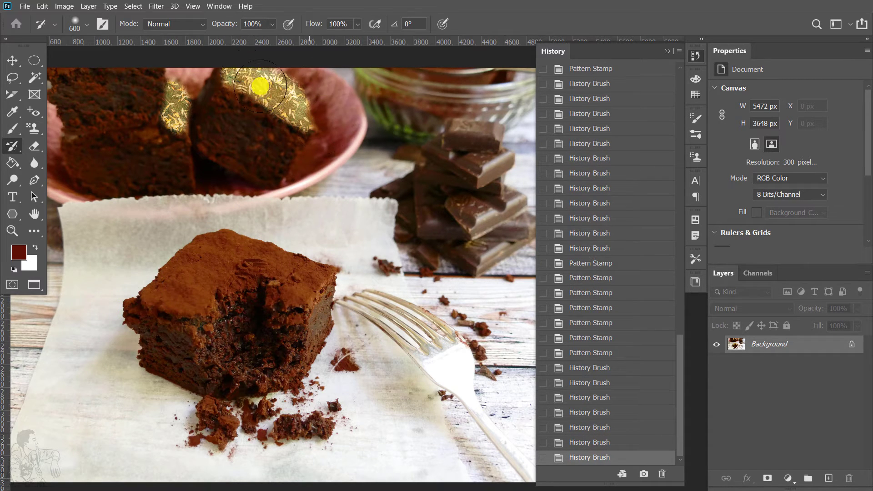
pyautogui.moveTo(260, 84)
pyautogui.mouseDown()
pyautogui.moveTo(286, 87)
pyautogui.moveTo(283, 97)
pyautogui.moveTo(302, 103)
pyautogui.mouseUp()
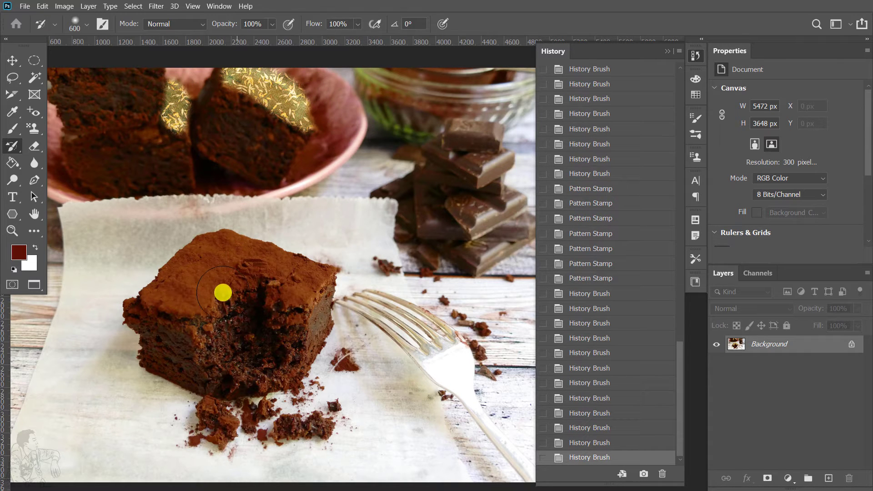
# Hide the panels with Tab and clear the remaining gold patches on the back and front brownies.
pyautogui.press('Tab')
pyautogui.press('Tab')
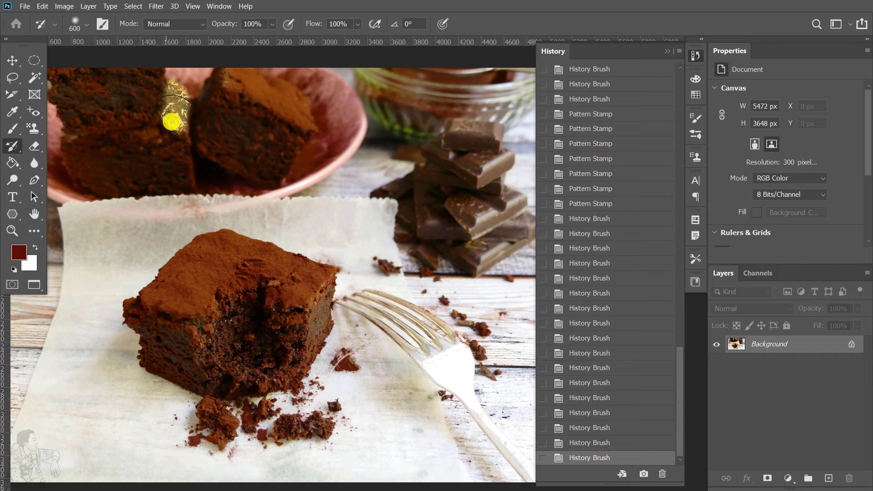
pyautogui.moveTo(171, 120)
pyautogui.mouseDown()
pyautogui.moveTo(174, 101)
pyautogui.moveTo(180, 133)
pyautogui.mouseUp()
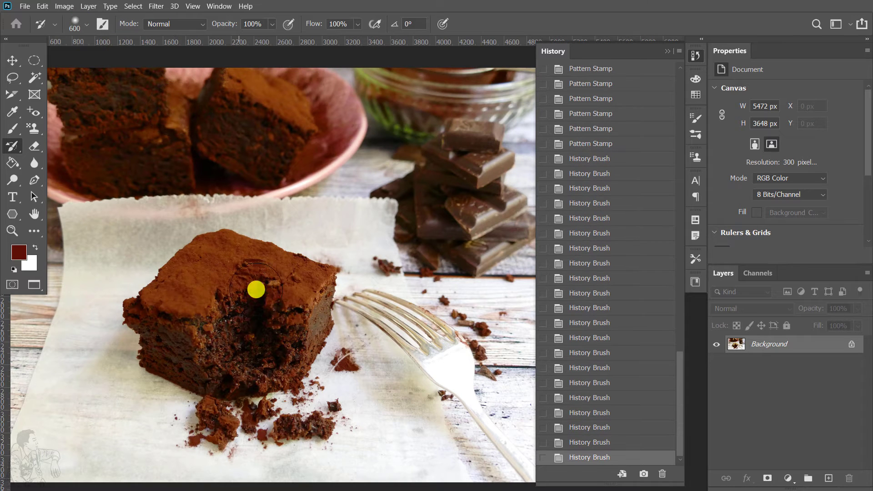
pyautogui.moveTo(345, 296)
pyautogui.mouseDown()
pyautogui.moveTo(182, 296)
pyautogui.moveTo(173, 234)
pyautogui.mouseUp()
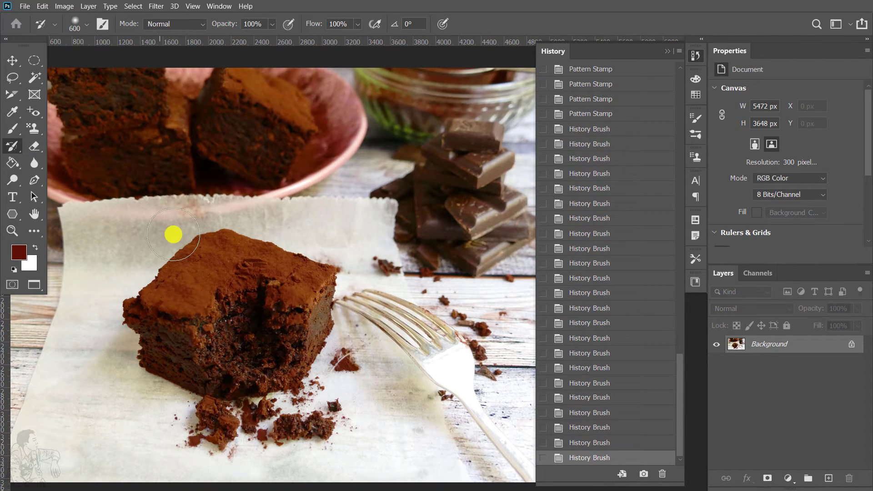
pyautogui.rightClick(16, 149)
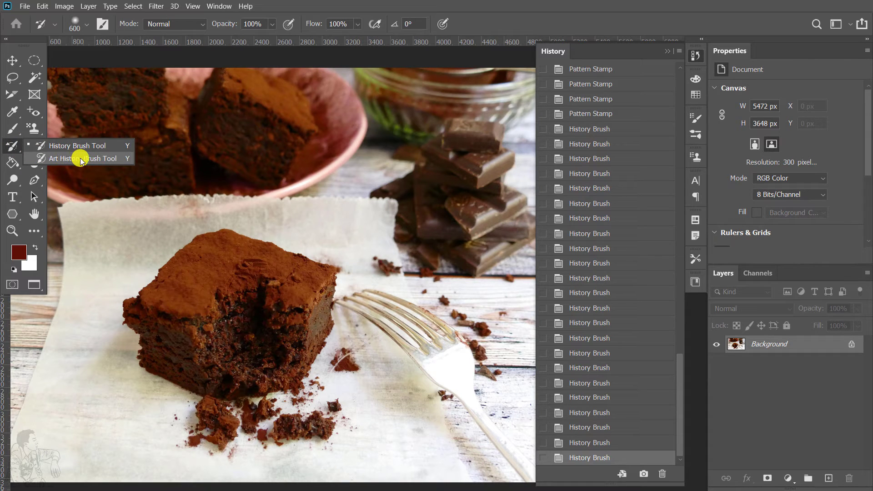
# Pan the portrait, collapse the History panel, and select the plain History Brush Tool.
pyautogui.click(108, 157)
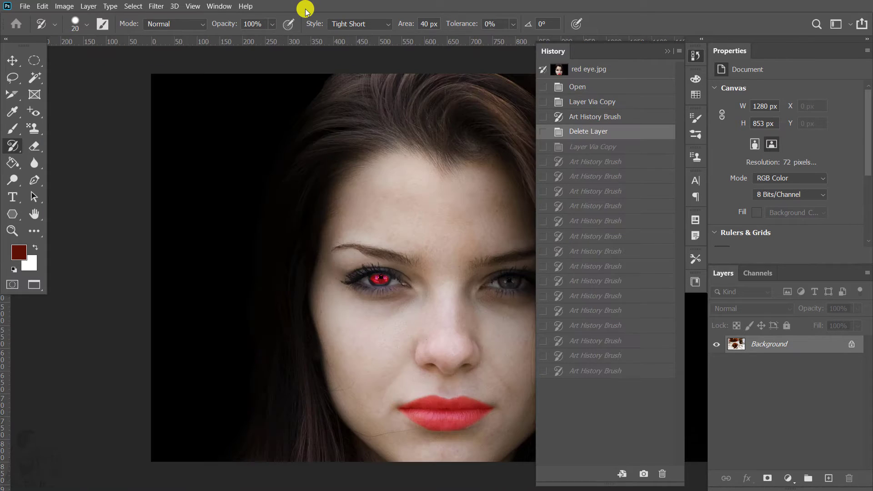
pyautogui.moveTo(428, 154); pyautogui.dragTo(268, 162)
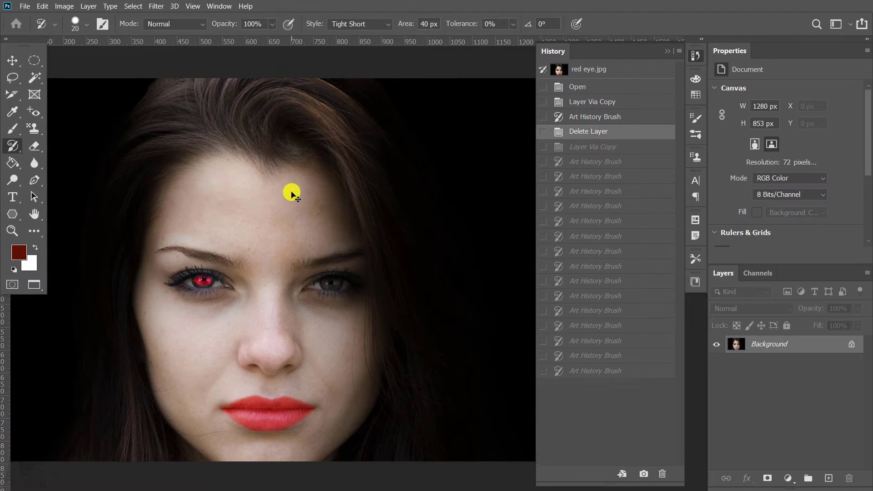
pyautogui.moveTo(355, 259); pyautogui.dragTo(403, 240)
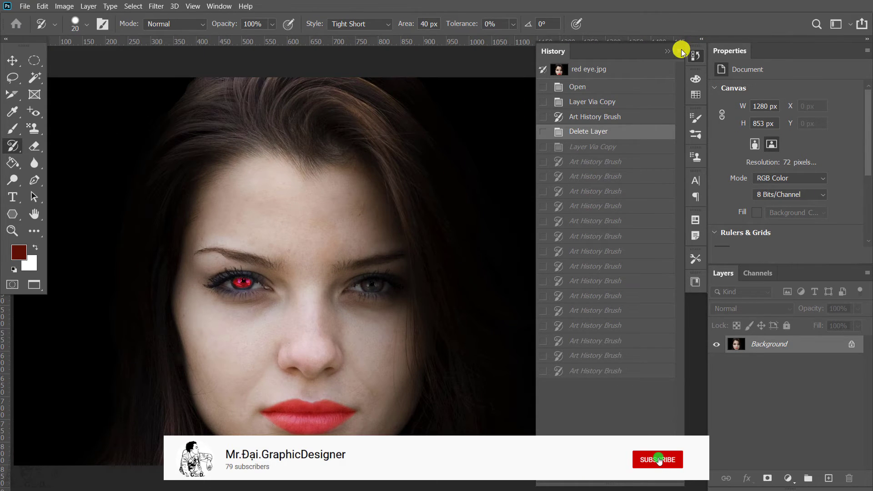
pyautogui.click(667, 51)
pyautogui.press('v')
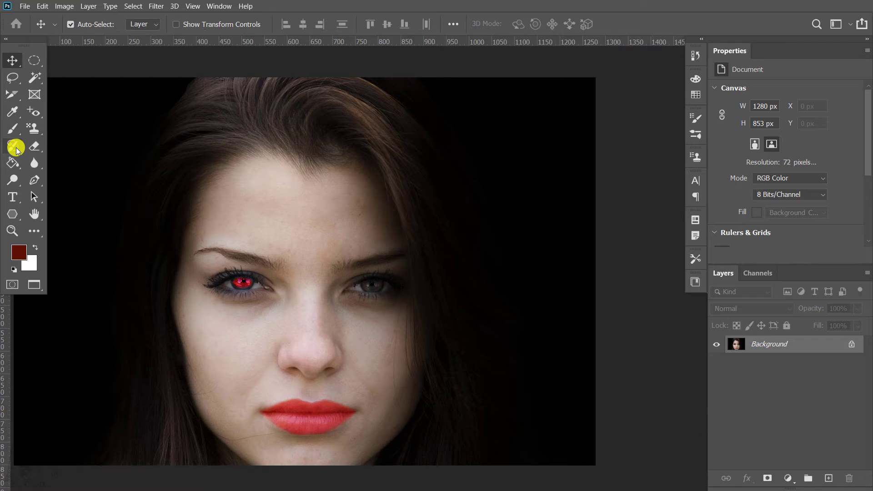
pyautogui.click(15, 147)
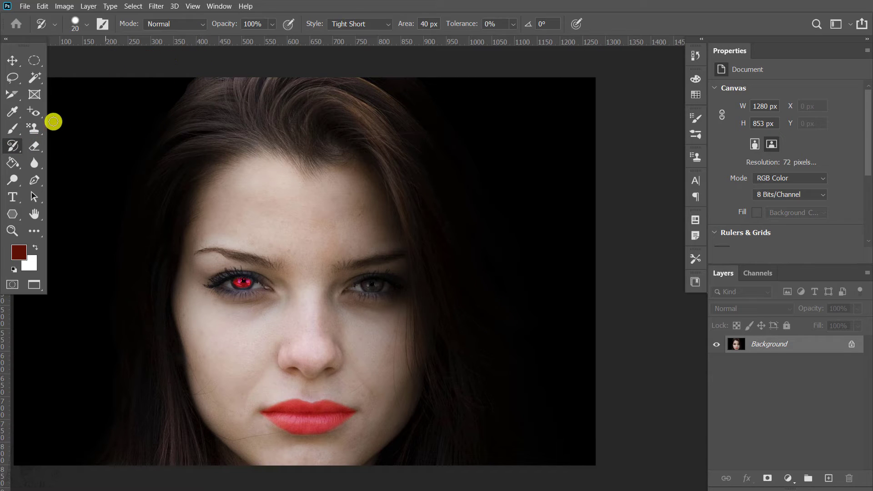
pyautogui.click(13, 147)
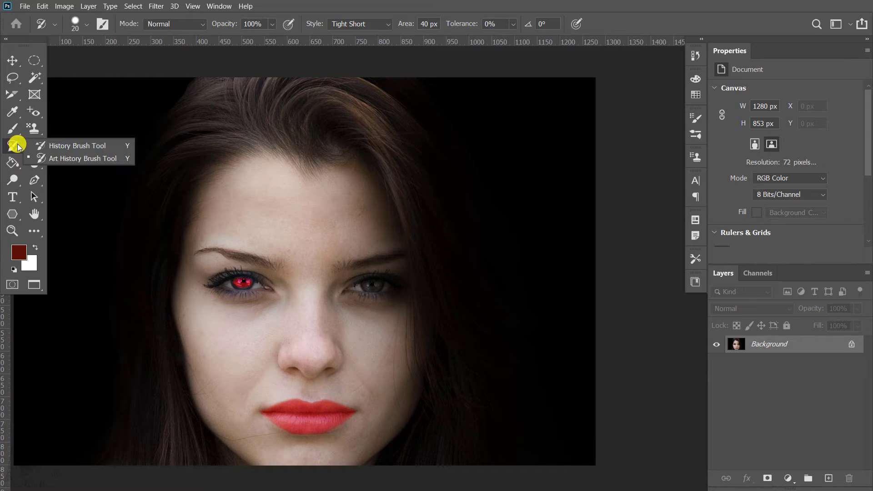
pyautogui.click(80, 146)
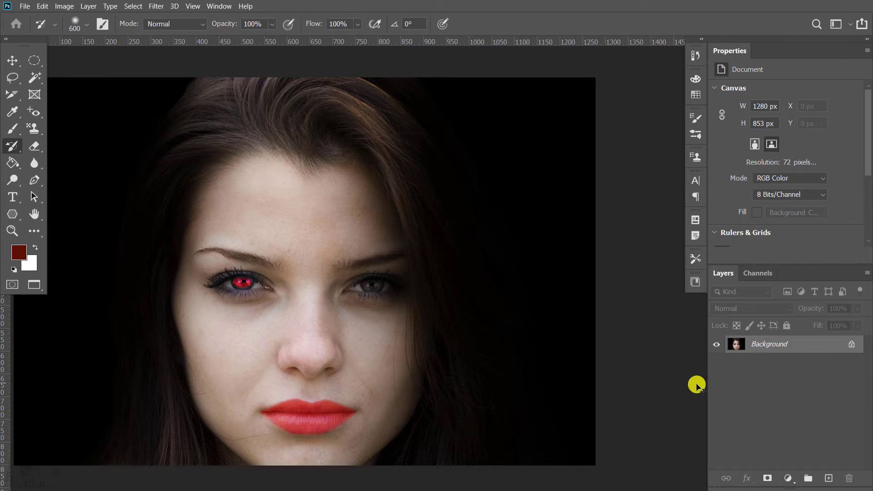
# Duplicate the Background to Layer 1 with Ctrl+J and shrink the brush to 48 px.
pyautogui.hotkey('ctrl', 'j')
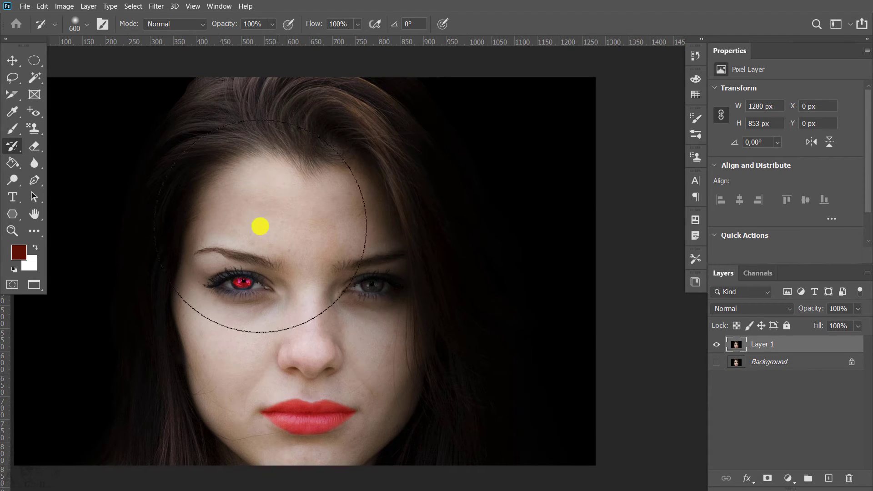
pyautogui.click(86, 25)
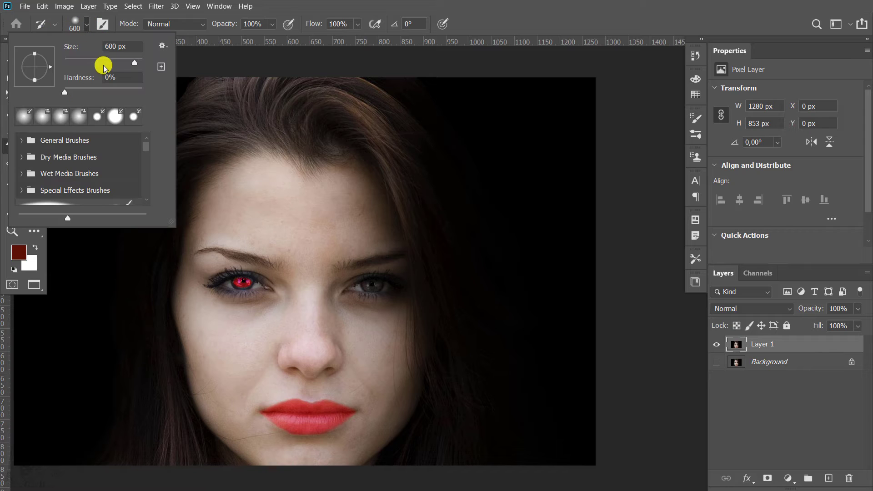
pyautogui.moveTo(104, 65); pyautogui.dragTo(83, 63)
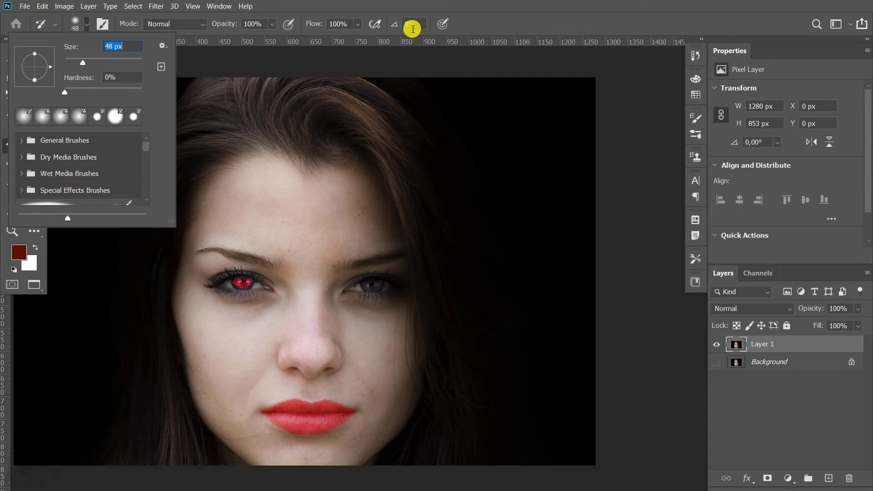
pyautogui.click(472, 22)
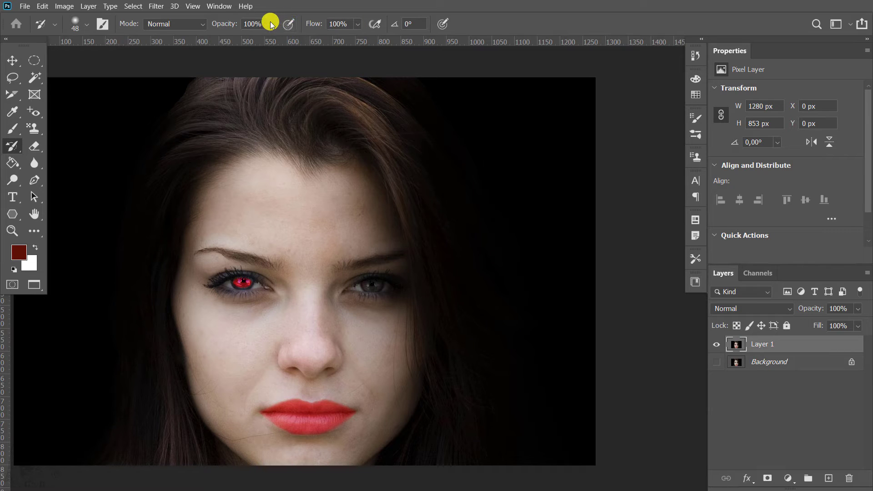
# Switch to the Art History Brush and keep its Tight Short painting style at 20 px.
pyautogui.rightClick(19, 151)
pyautogui.click(60, 158)
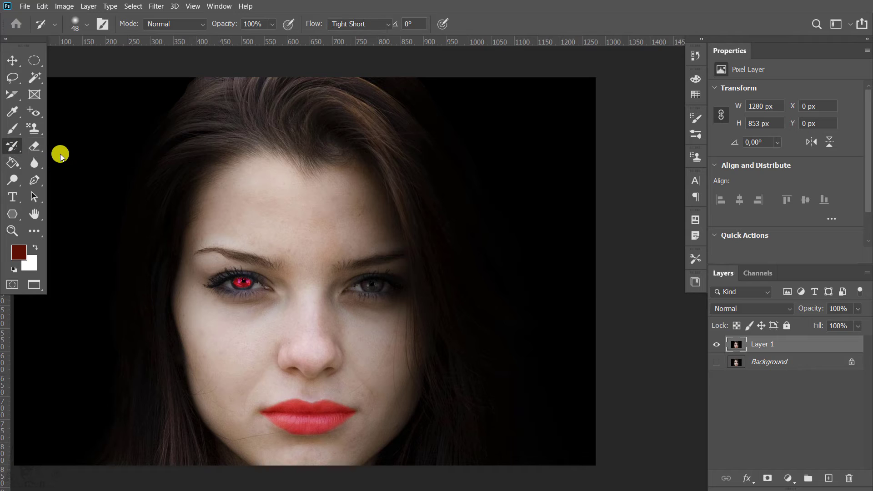
pyautogui.click(358, 25)
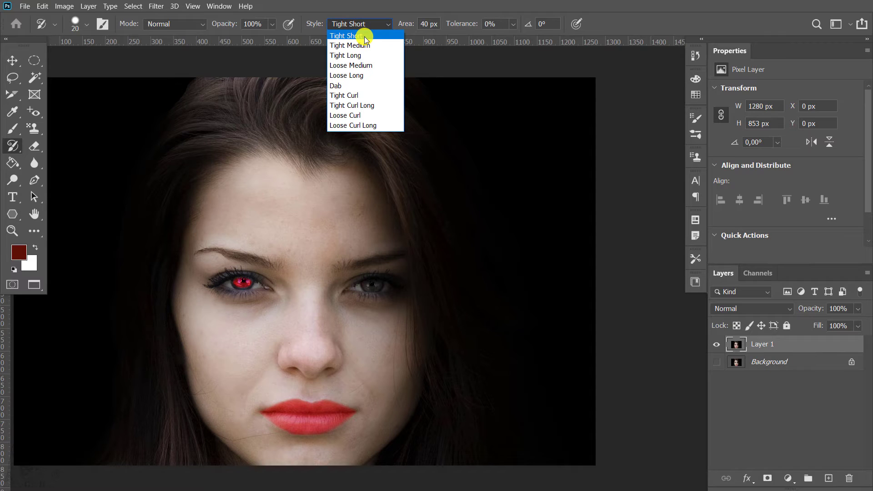
pyautogui.click(289, 58)
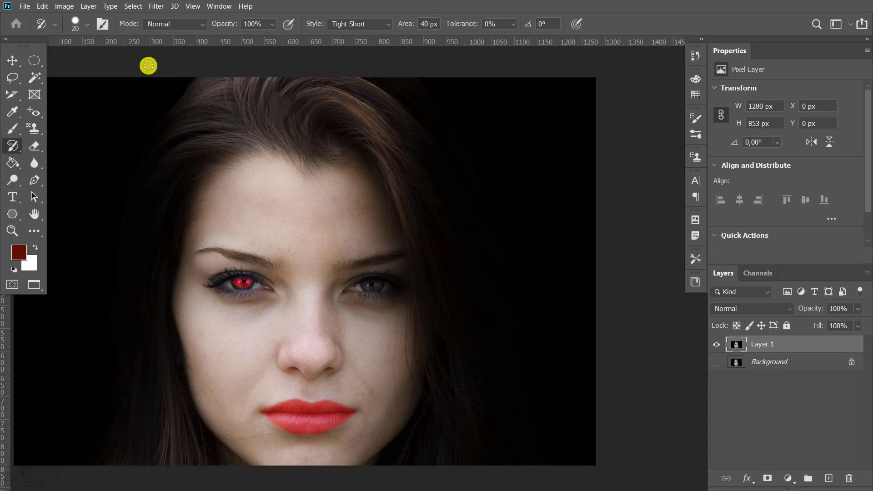
pyautogui.click(86, 24)
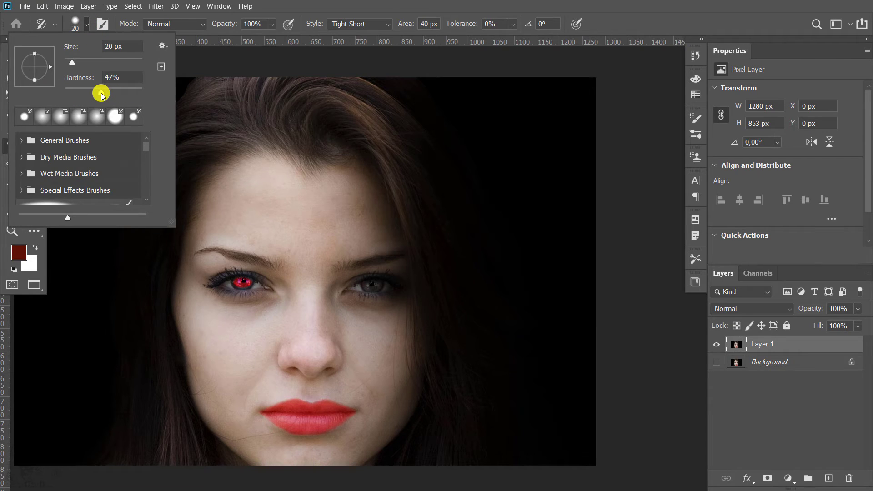
# Set brush hardness to 47% and paint dabs over the top hair and hairline.
pyautogui.moveTo(100, 94); pyautogui.dragTo(101, 94)
pyautogui.press('Return')
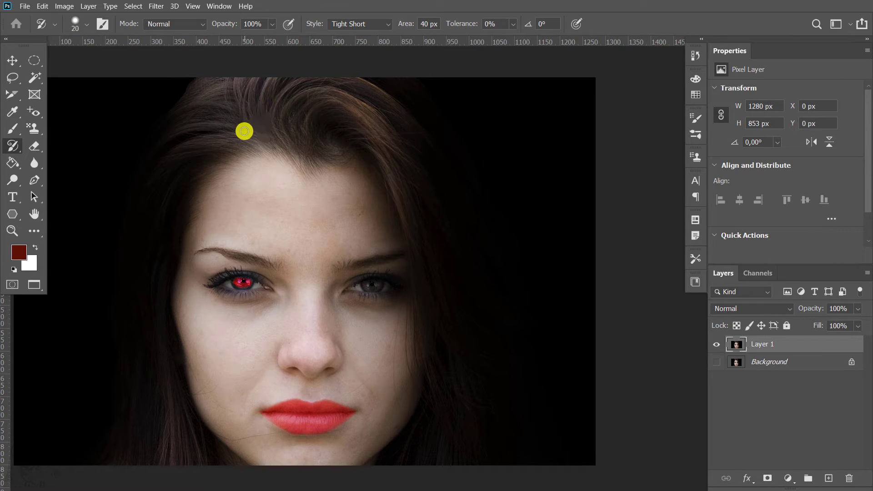
pyautogui.moveTo(266, 108); pyautogui.dragTo(203, 170)
pyautogui.moveTo(274, 73)
pyautogui.mouseDown()
pyautogui.moveTo(217, 74)
pyautogui.moveTo(159, 162)
pyautogui.moveTo(211, 171)
pyautogui.moveTo(335, 89)
pyautogui.moveTo(279, 176)
pyautogui.moveTo(296, 136)
pyautogui.moveTo(395, 136)
pyautogui.moveTo(320, 66)
pyautogui.moveTo(370, 92)
pyautogui.moveTo(418, 159)
pyautogui.moveTo(416, 191)
pyautogui.moveTo(382, 232)
pyautogui.moveTo(332, 191)
pyautogui.moveTo(285, 105)
pyautogui.moveTo(363, 137)
pyautogui.mouseUp()
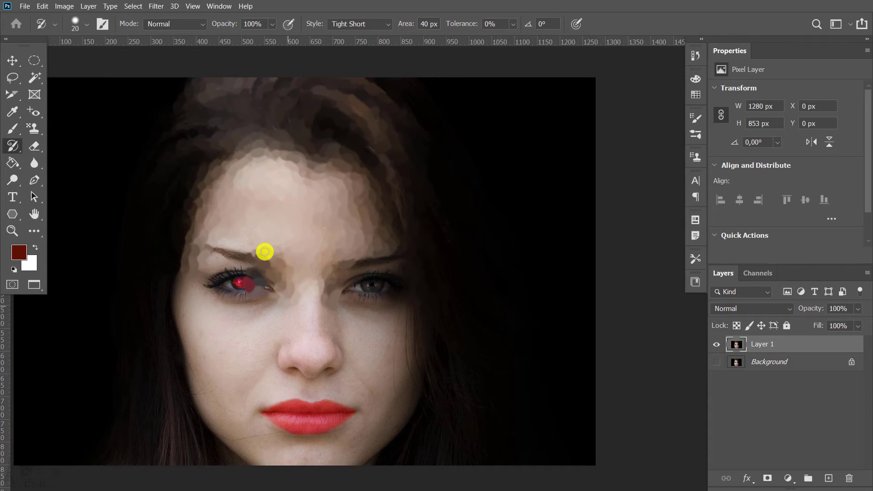
# Repaint the eye and brow, lips, face and lower-left dark hair as dabs.
pyautogui.moveTo(264, 250)
pyautogui.mouseDown()
pyautogui.moveTo(214, 257)
pyautogui.moveTo(280, 292)
pyautogui.moveTo(220, 323)
pyautogui.moveTo(226, 329)
pyautogui.moveTo(398, 294)
pyautogui.moveTo(343, 283)
pyautogui.moveTo(345, 271)
pyautogui.moveTo(443, 273)
pyautogui.mouseUp()
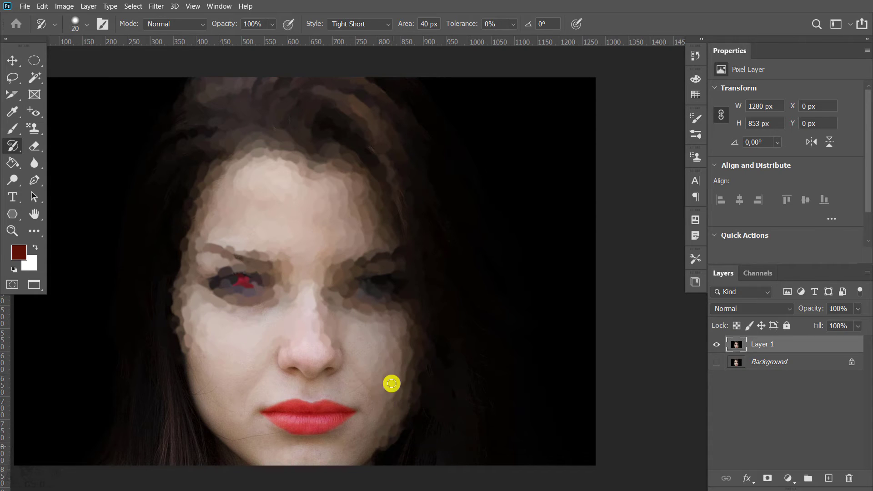
pyautogui.moveTo(371, 413)
pyautogui.mouseDown()
pyautogui.moveTo(291, 420)
pyautogui.moveTo(391, 400)
pyautogui.moveTo(236, 446)
pyautogui.moveTo(339, 456)
pyautogui.moveTo(311, 462)
pyautogui.moveTo(252, 430)
pyautogui.moveTo(245, 446)
pyautogui.mouseUp()
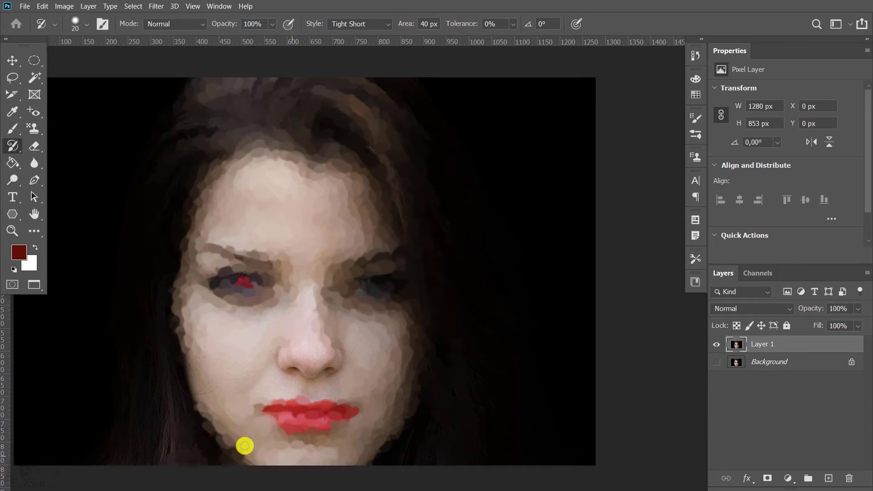
pyautogui.moveTo(147, 375)
pyautogui.mouseDown()
pyautogui.moveTo(166, 370)
pyautogui.moveTo(143, 347)
pyautogui.moveTo(172, 398)
pyautogui.moveTo(111, 400)
pyautogui.moveTo(146, 302)
pyautogui.moveTo(218, 367)
pyautogui.moveTo(345, 370)
pyautogui.moveTo(292, 315)
pyautogui.moveTo(265, 385)
pyautogui.moveTo(341, 317)
pyautogui.moveTo(289, 236)
pyautogui.mouseUp()
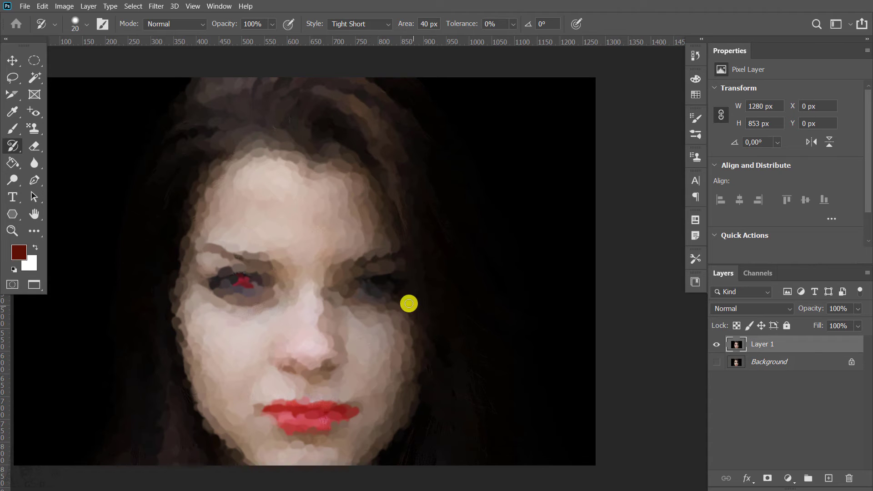
pyautogui.moveTo(408, 304); pyautogui.dragTo(418, 308)
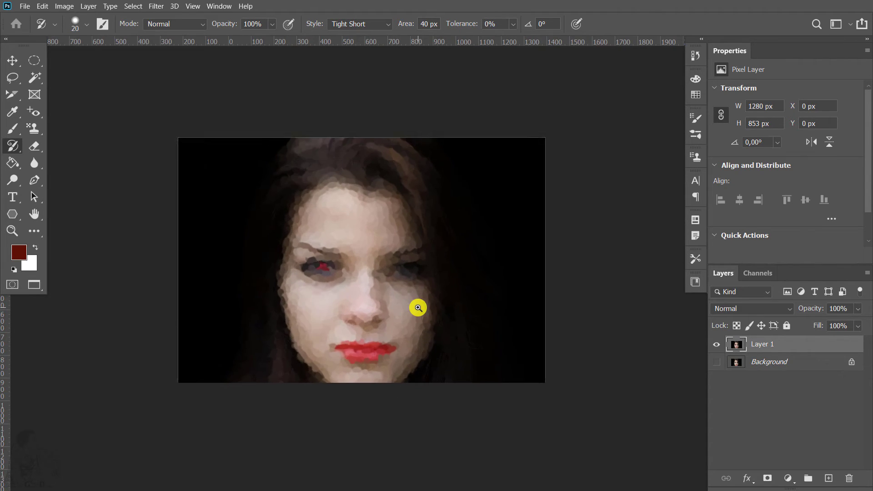
# Zoom into the lips and touch up both lip corners with a smaller brush.
pyautogui.scroll(1, 417, 297)
pyautogui.scroll(-2, 405, 327)
pyautogui.scroll(-2, 399, 345)
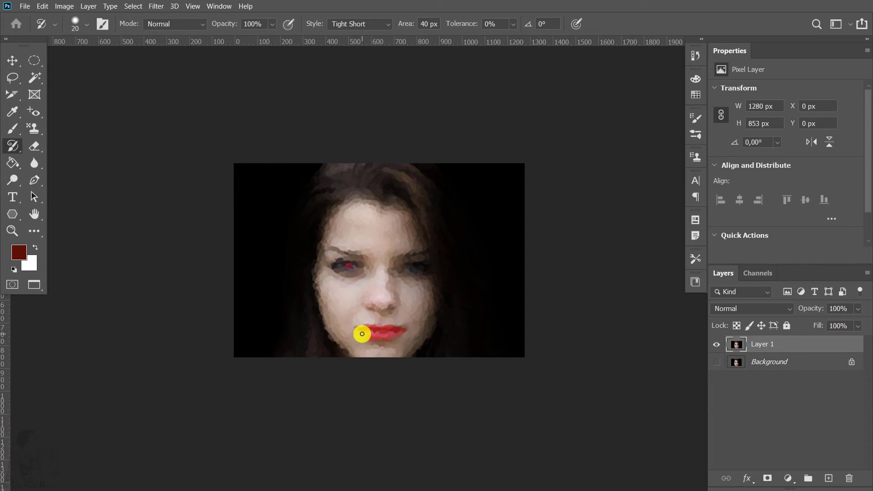
pyautogui.scroll(1, 380, 331)
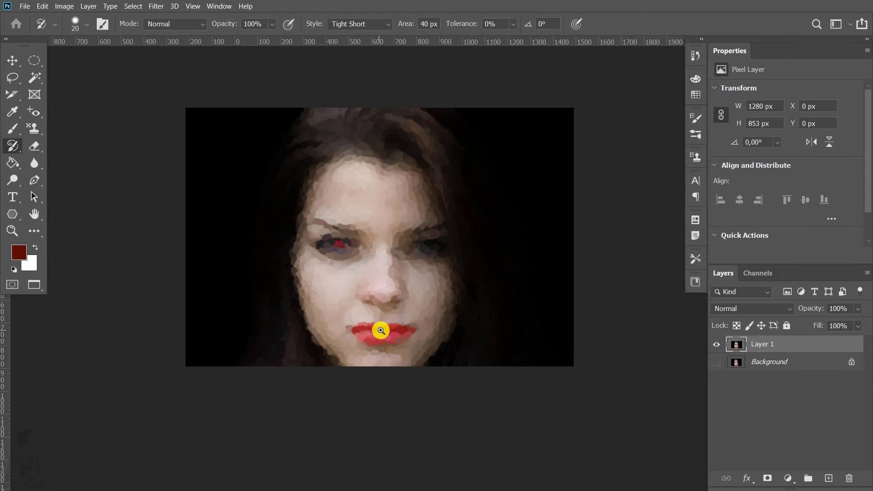
pyautogui.scroll(2, 358, 330)
pyautogui.scroll(2, 361, 329)
pyautogui.click(361, 329)
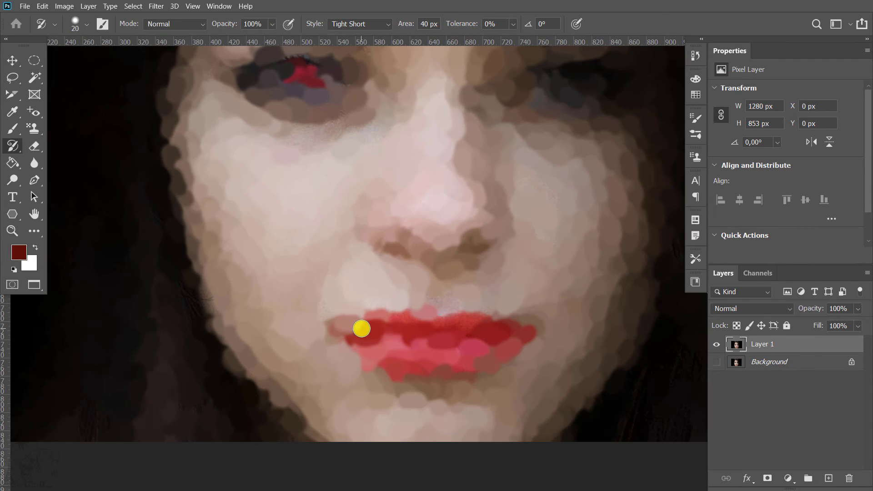
pyautogui.press('[')
pyautogui.press('[')
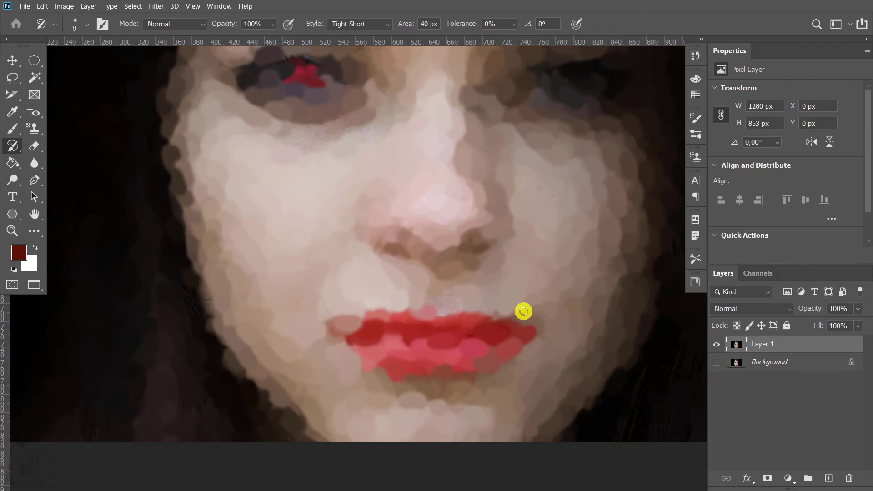
pyautogui.moveTo(519, 322)
pyautogui.mouseDown()
pyautogui.moveTo(522, 333)
pyautogui.moveTo(489, 365)
pyautogui.moveTo(533, 317)
pyautogui.moveTo(396, 365)
pyautogui.mouseUp()
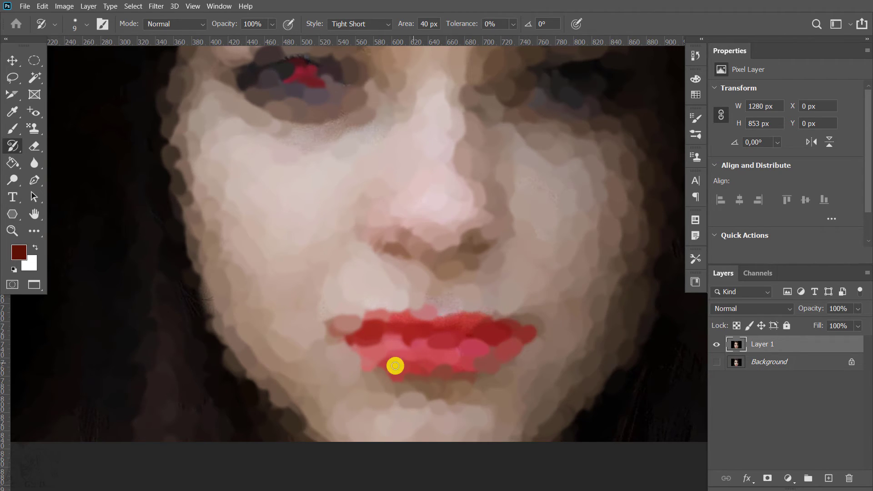
# Fit the whole portrait in view and bring up Layer 1's blend modes.
pyautogui.hotkey('ctrl', '-')
pyautogui.hotkey('ctrl', '-')
pyautogui.hotkey('ctrl', '-')
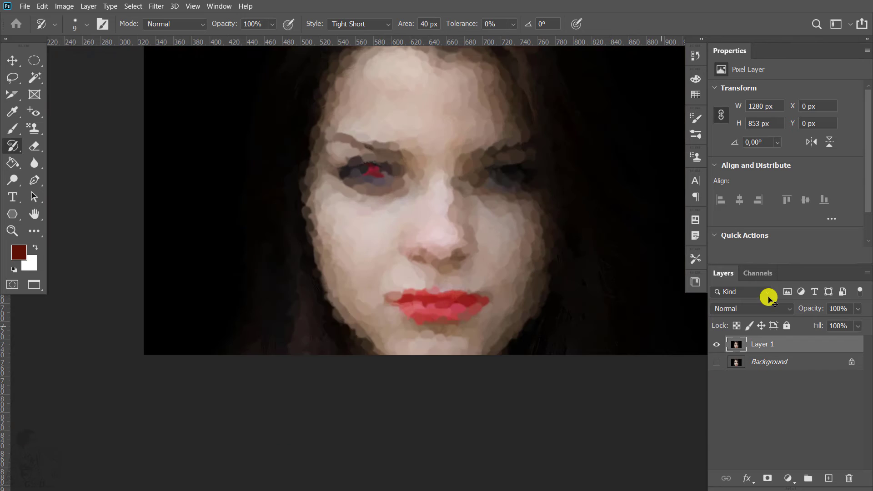
pyautogui.click(476, 223)
pyautogui.moveTo(562, 209); pyautogui.dragTo(461, 275)
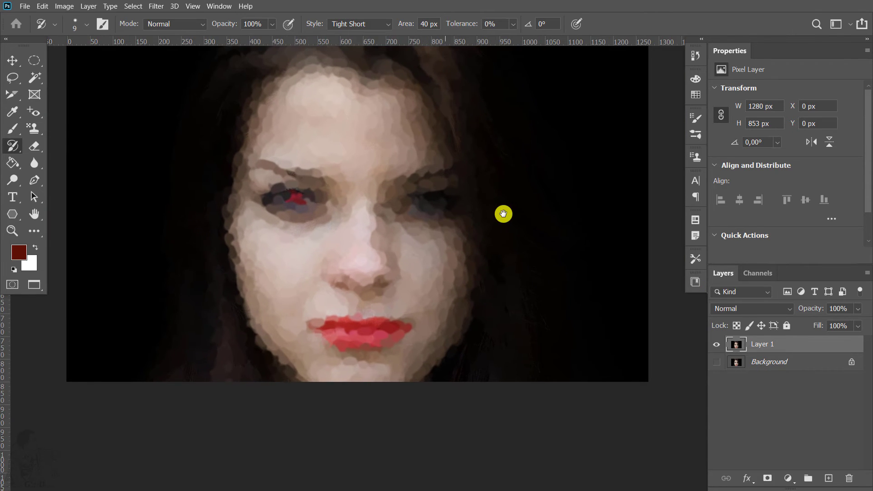
pyautogui.hotkey('ctrl', '-')
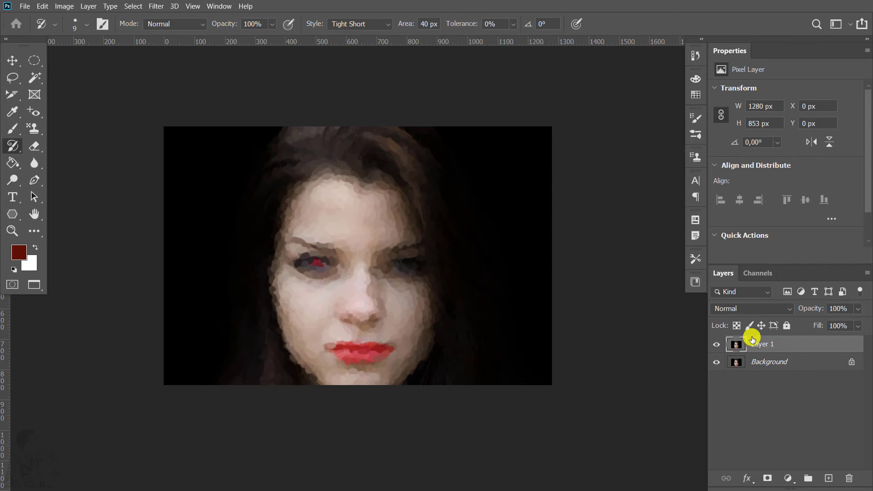
pyautogui.click(755, 308)
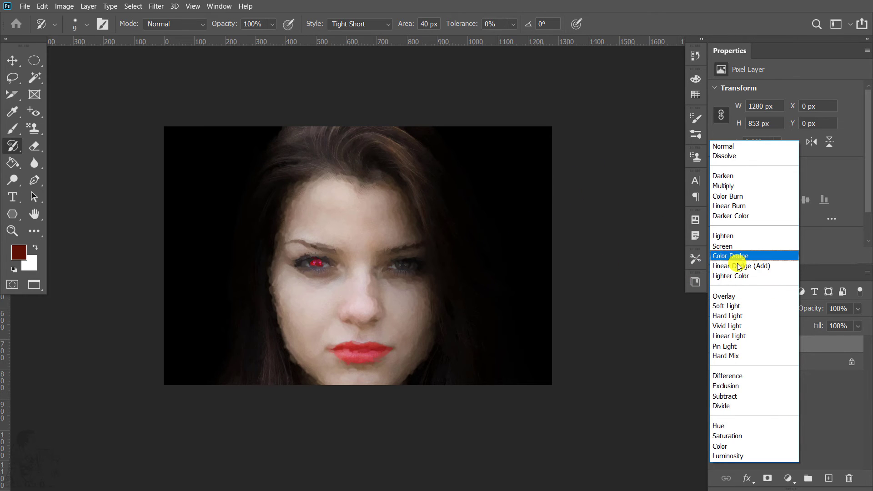
# Blend Layer 1 as Lighter Color, duplicate the Background layer, and hide Layer 1.
pyautogui.click(744, 276)
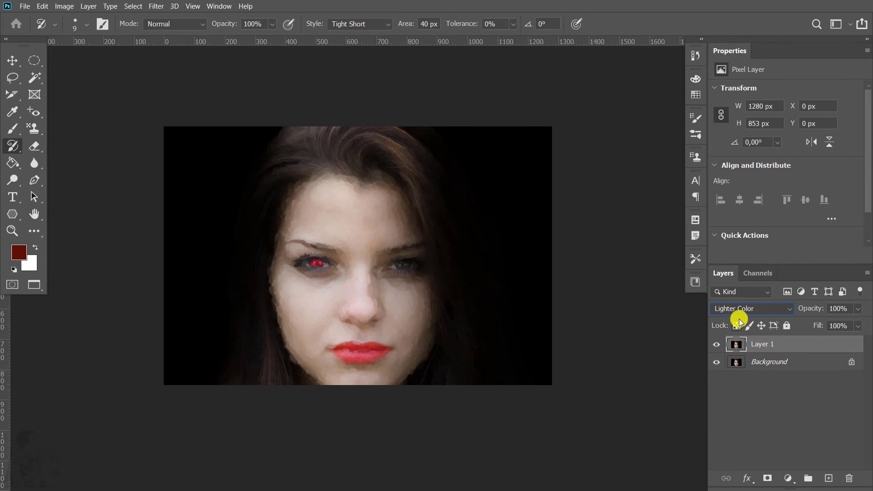
pyautogui.click(787, 364)
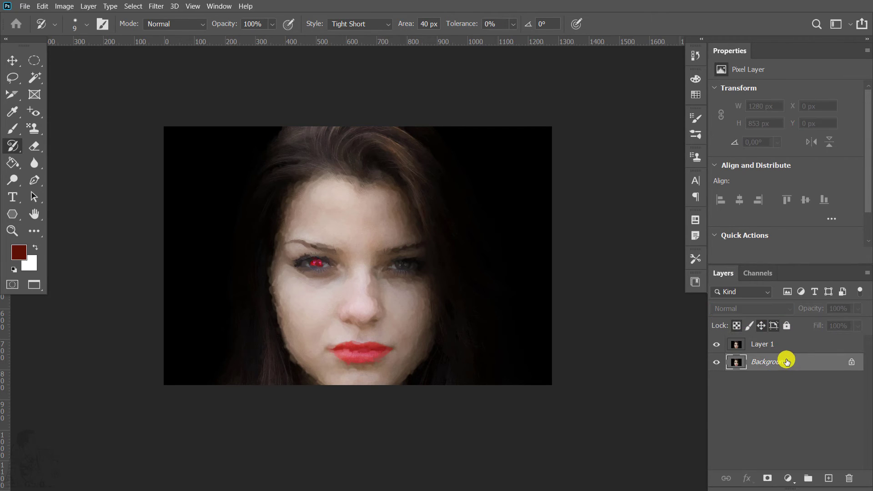
pyautogui.hotkey('ctrl', 'j')
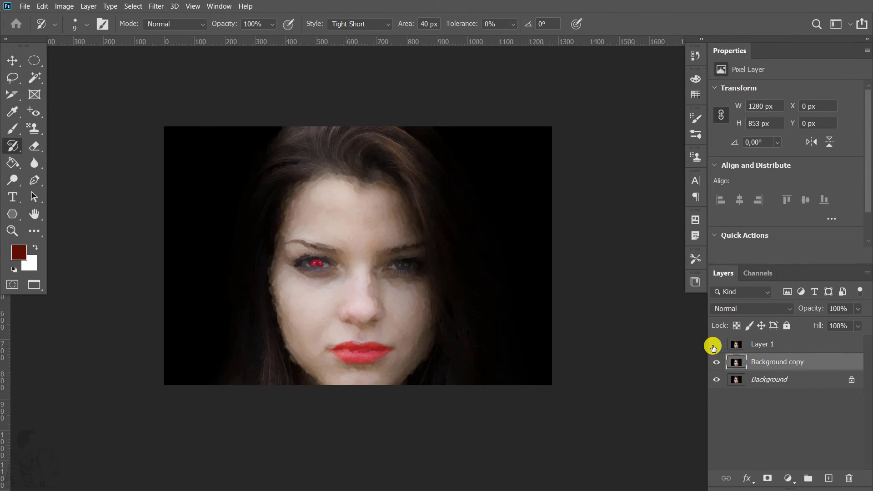
pyautogui.click(713, 347)
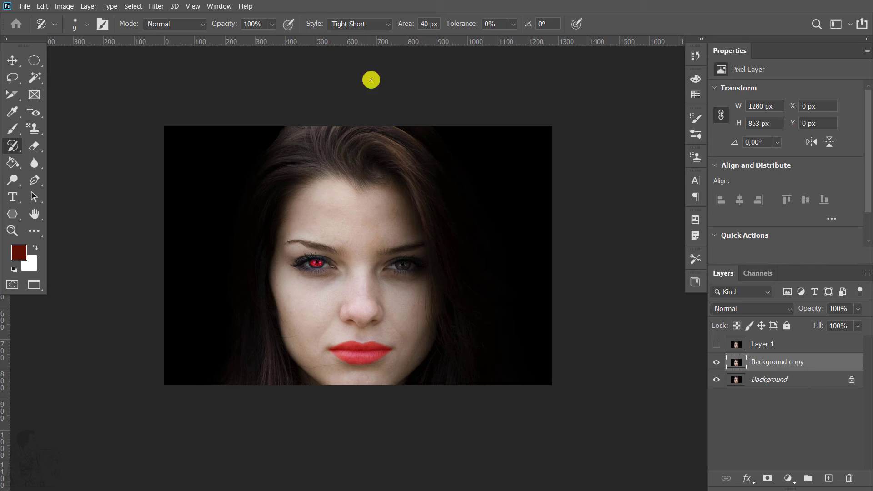
pyautogui.click(337, 24)
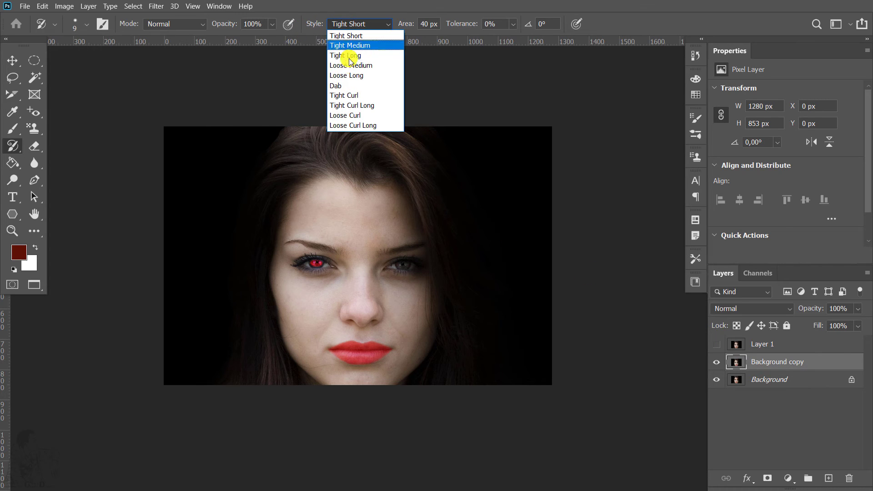
# Switch the Art History Brush to Dab style at 35 px with 68% hardness.
pyautogui.click(346, 85)
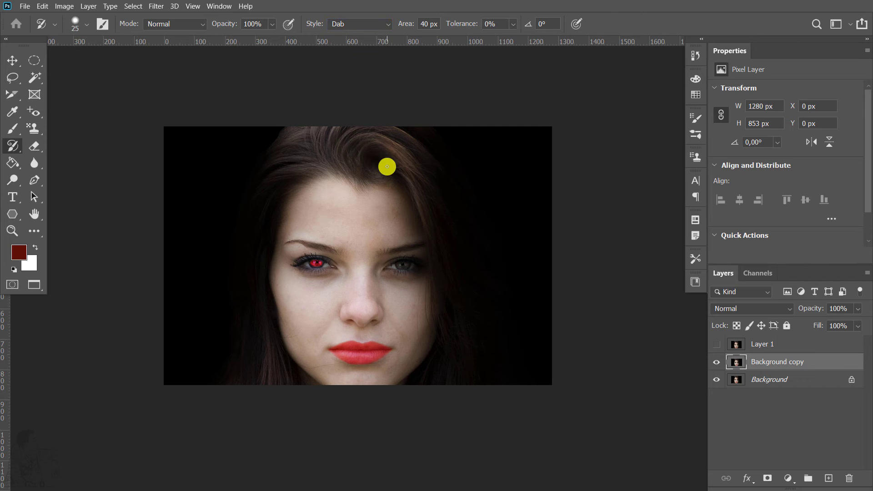
pyautogui.keyDown('ctrl'); pyautogui.click(369, 181); pyautogui.keyUp('ctrl')
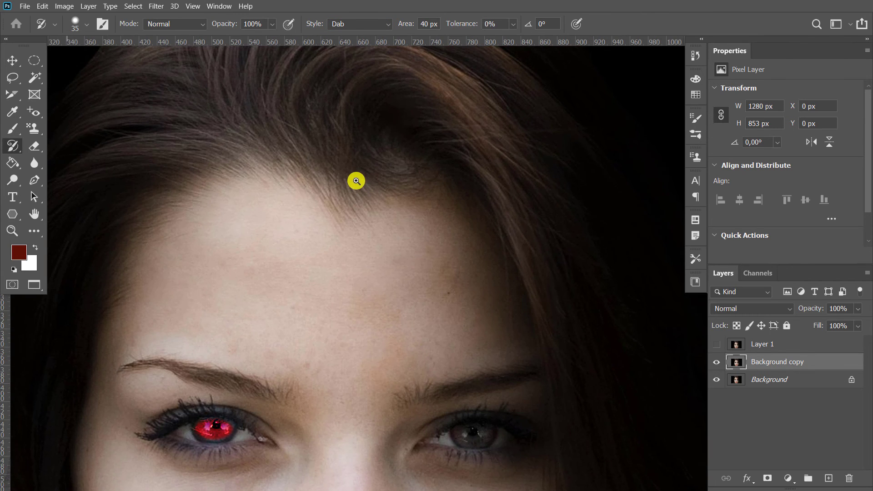
pyautogui.moveTo(355, 181)
pyautogui.mouseDown()
pyautogui.moveTo(341, 143)
pyautogui.moveTo(432, 161)
pyautogui.mouseUp()
pyautogui.keyDown('ctrl'); pyautogui.keyDown('alt'); pyautogui.click(455, 195); pyautogui.keyUp('alt'); pyautogui.keyUp('ctrl')
pyautogui.keyDown('ctrl'); pyautogui.keyDown('alt'); pyautogui.click(448, 200); pyautogui.keyUp('alt'); pyautogui.keyUp('ctrl')
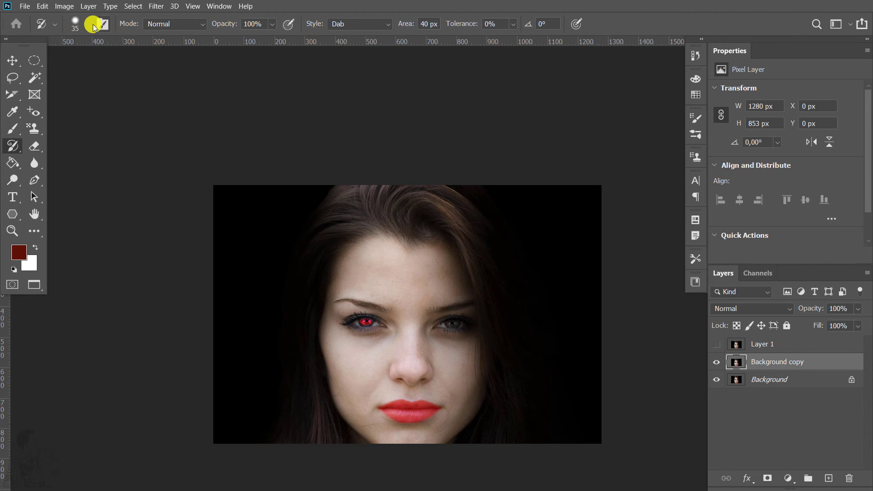
pyautogui.click(90, 25)
pyautogui.moveTo(101, 94); pyautogui.dragTo(117, 93)
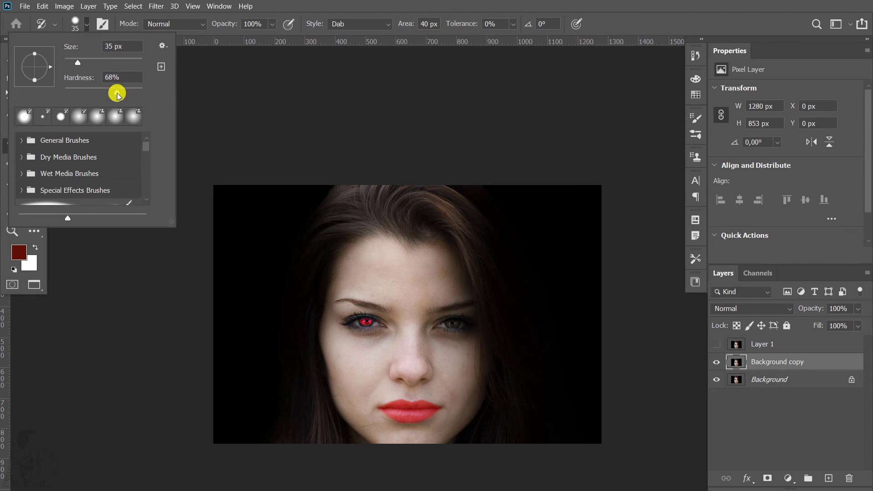
pyautogui.click(277, 77)
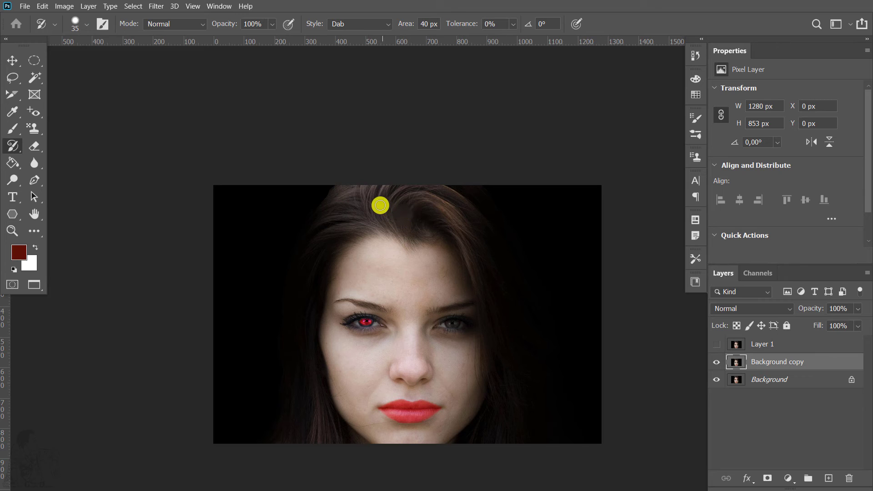
# Paint Dab-style strokes over the hair, top of head, forehead hairline and left eyebrow.
pyautogui.moveTo(380, 205)
pyautogui.mouseDown()
pyautogui.moveTo(316, 337)
pyautogui.moveTo(312, 414)
pyautogui.moveTo(345, 452)
pyautogui.moveTo(302, 429)
pyautogui.moveTo(267, 434)
pyautogui.mouseUp()
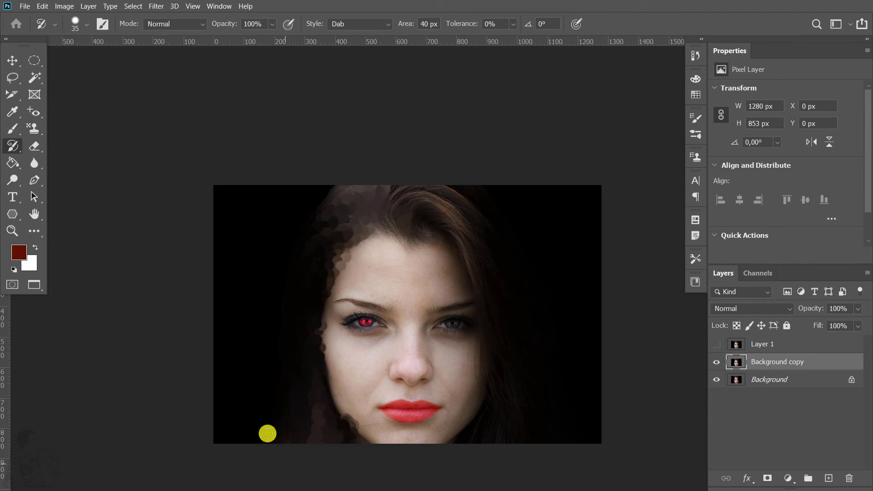
pyautogui.moveTo(454, 439); pyautogui.dragTo(483, 366)
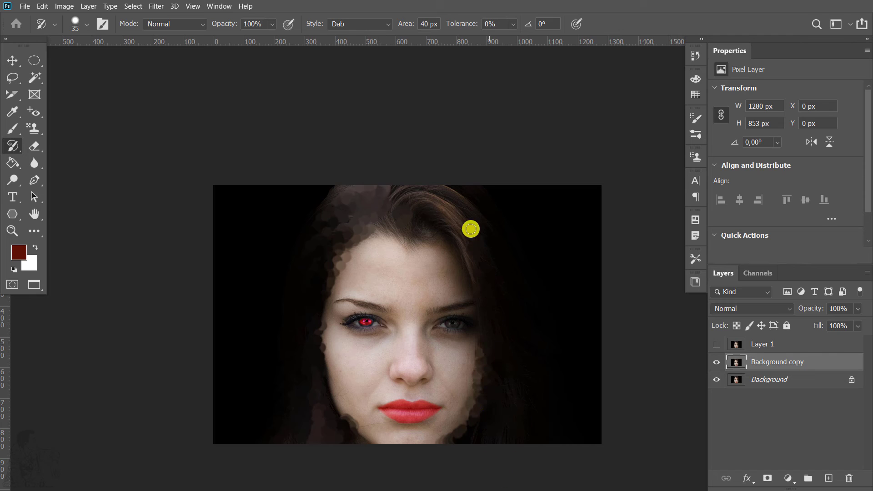
pyautogui.moveTo(471, 229)
pyautogui.mouseDown()
pyautogui.moveTo(464, 247)
pyautogui.moveTo(446, 200)
pyautogui.moveTo(460, 224)
pyautogui.moveTo(352, 227)
pyautogui.moveTo(392, 236)
pyautogui.moveTo(450, 222)
pyautogui.mouseUp()
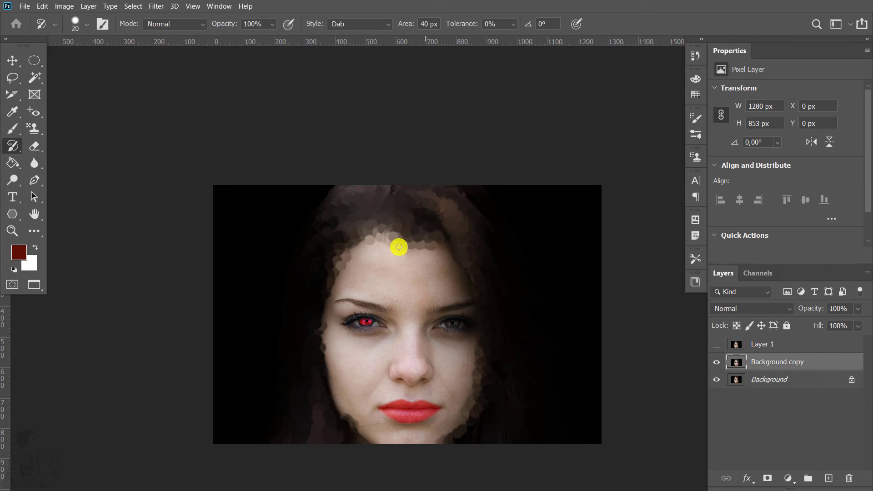
pyautogui.moveTo(399, 247); pyautogui.dragTo(351, 262)
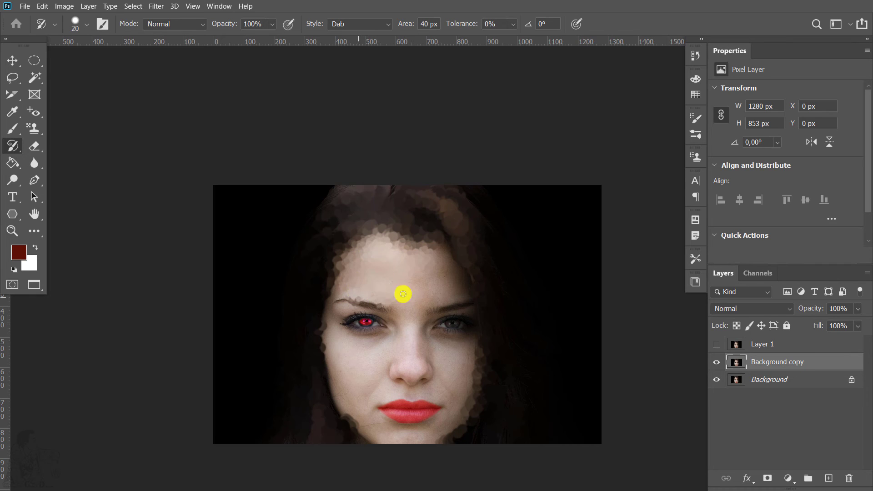
pyautogui.moveTo(372, 298); pyautogui.dragTo(350, 300)
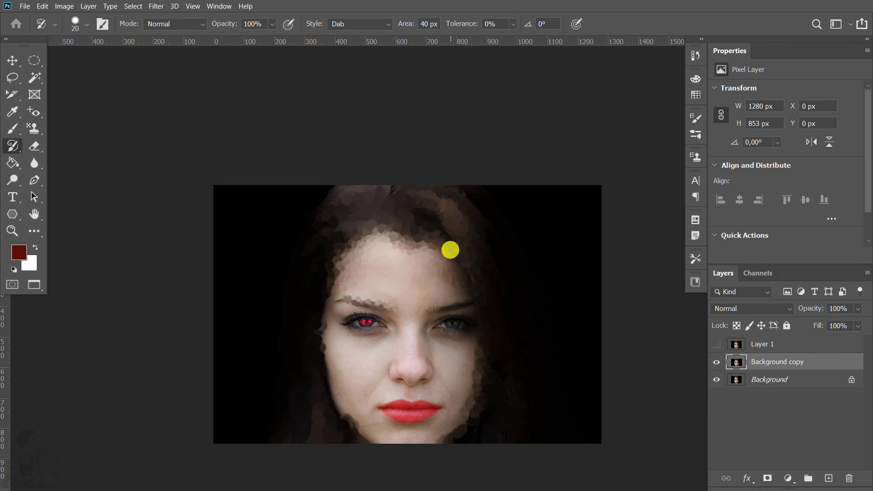
# Dab the forehead, right eyebrow, nose, lips, jaw and chin.
pyautogui.moveTo(451, 250)
pyautogui.mouseDown()
pyautogui.moveTo(439, 226)
pyautogui.moveTo(476, 306)
pyautogui.moveTo(424, 308)
pyautogui.moveTo(427, 325)
pyautogui.moveTo(487, 325)
pyautogui.moveTo(419, 335)
pyautogui.moveTo(454, 340)
pyautogui.moveTo(399, 326)
pyautogui.moveTo(395, 336)
pyautogui.moveTo(311, 327)
pyautogui.moveTo(321, 296)
pyautogui.moveTo(356, 385)
pyautogui.mouseUp()
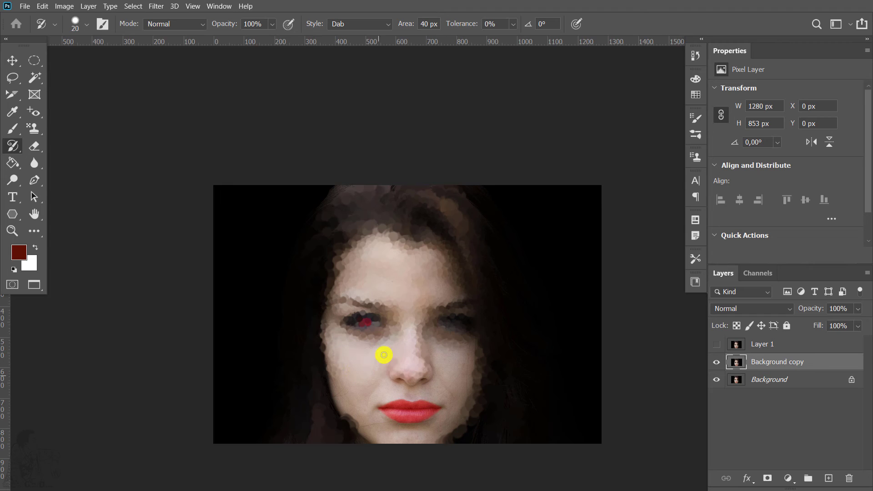
pyautogui.moveTo(384, 355)
pyautogui.mouseDown()
pyautogui.moveTo(427, 382)
pyautogui.moveTo(421, 394)
pyautogui.moveTo(436, 413)
pyautogui.moveTo(431, 428)
pyautogui.moveTo(471, 429)
pyautogui.moveTo(450, 369)
pyautogui.mouseUp()
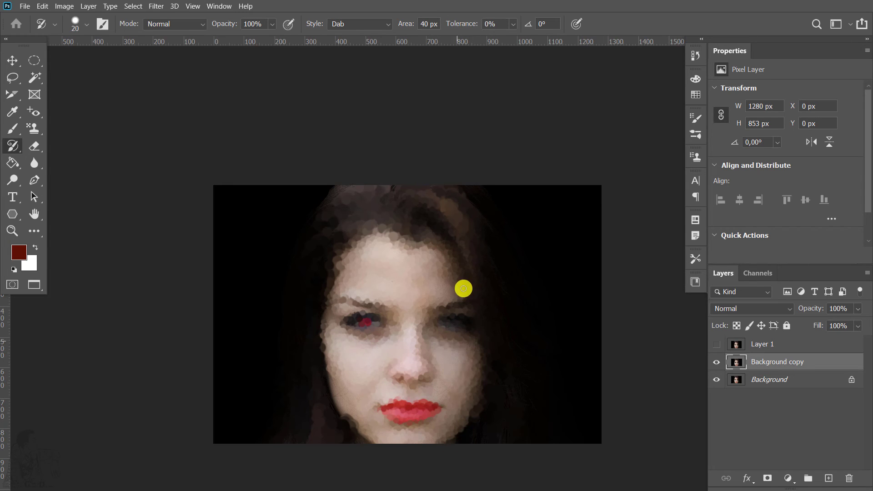
pyautogui.moveTo(464, 289)
pyautogui.mouseDown()
pyautogui.moveTo(417, 306)
pyautogui.moveTo(450, 275)
pyautogui.moveTo(394, 205)
pyautogui.moveTo(350, 206)
pyautogui.moveTo(309, 273)
pyautogui.moveTo(316, 441)
pyautogui.moveTo(288, 421)
pyautogui.mouseUp()
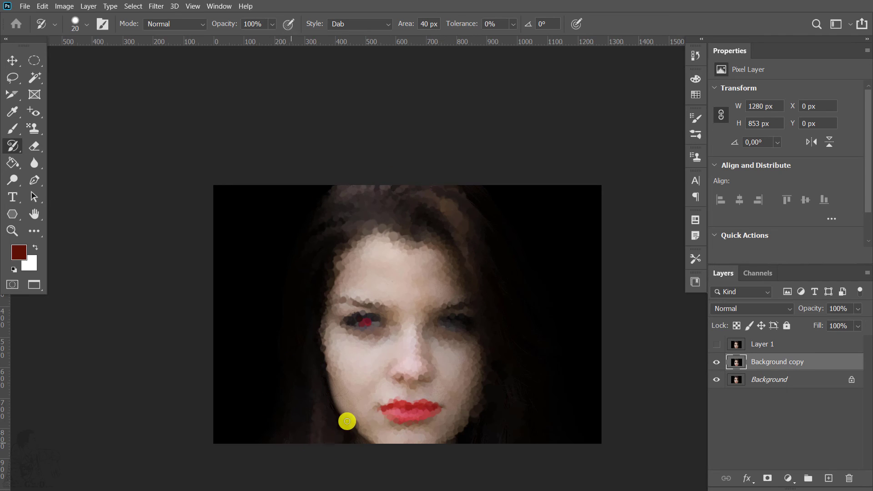
pyautogui.moveTo(347, 421)
pyautogui.mouseDown()
pyautogui.moveTo(296, 354)
pyautogui.moveTo(421, 444)
pyautogui.moveTo(455, 448)
pyautogui.moveTo(495, 288)
pyautogui.mouseUp()
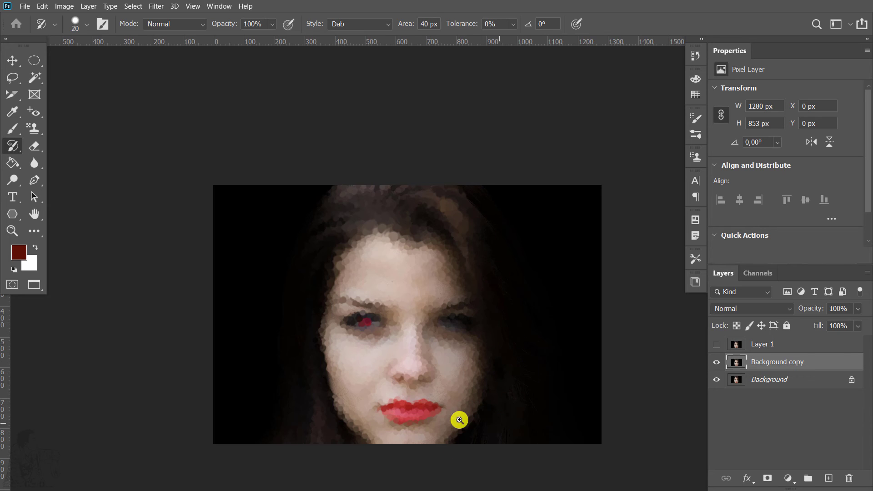
pyautogui.click(404, 378)
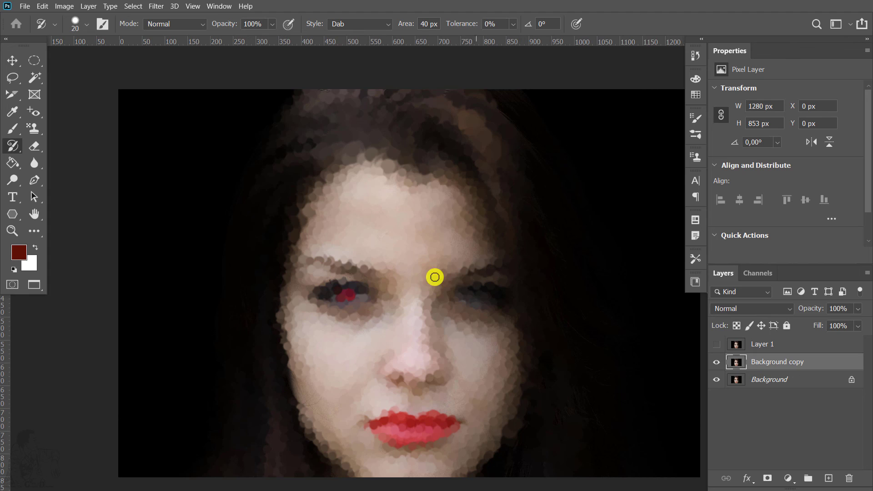
# Repaint the dabs above the left eye with one more stroke.
pyautogui.moveTo(370, 279); pyautogui.dragTo(360, 279)
pyautogui.scroll(-1, 452, 259)
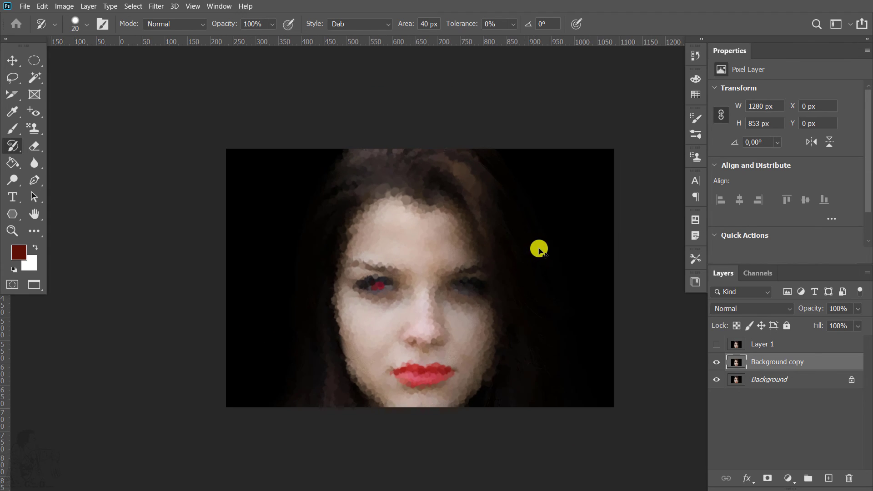
pyautogui.scroll(-1, 536, 248)
pyautogui.scroll(-1, 525, 252)
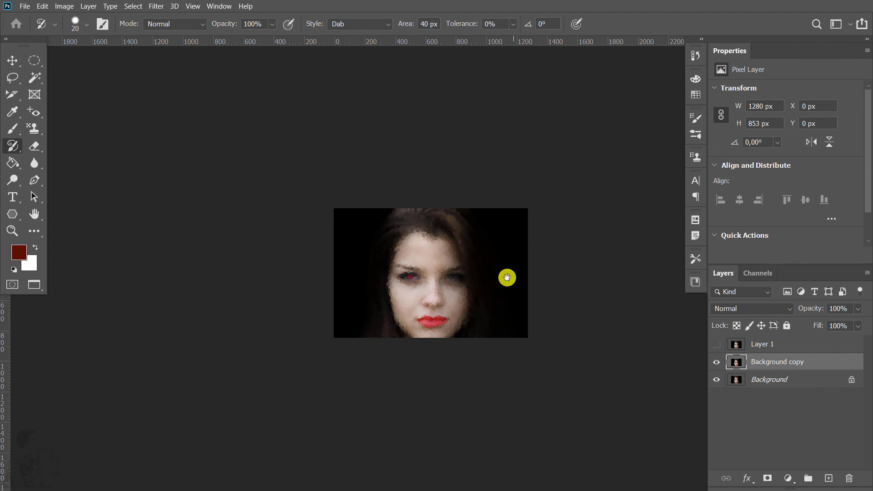
pyautogui.scroll(1, 507, 277)
pyautogui.scroll(1, 501, 276)
# Reselect Background copy and bring up its blend mode choices.
pyautogui.click(780, 350)
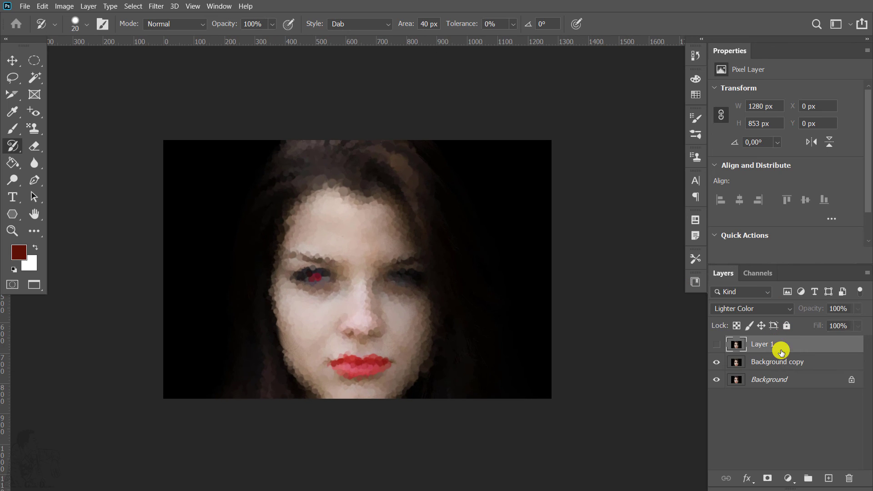
pyautogui.click(778, 362)
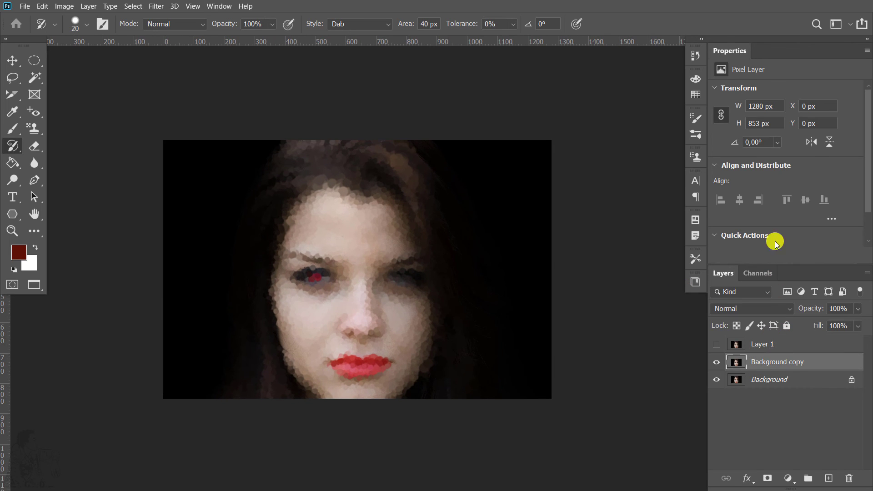
pyautogui.click(742, 309)
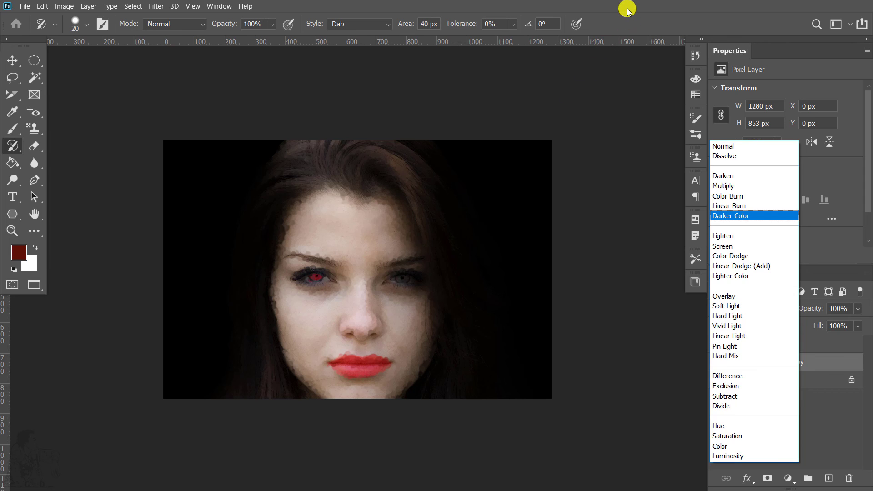
# Dismiss the blend list, make Layer 1 visible and reselect Background copy.
pyautogui.press('Escape')
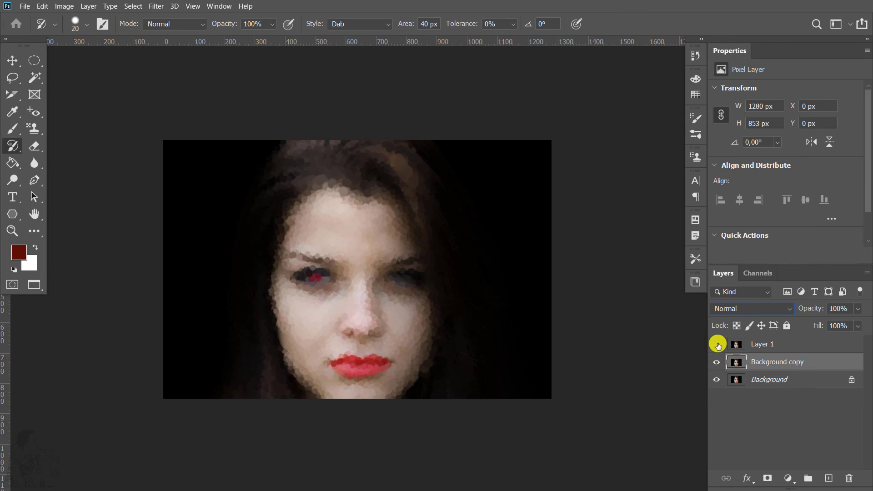
pyautogui.click(754, 345)
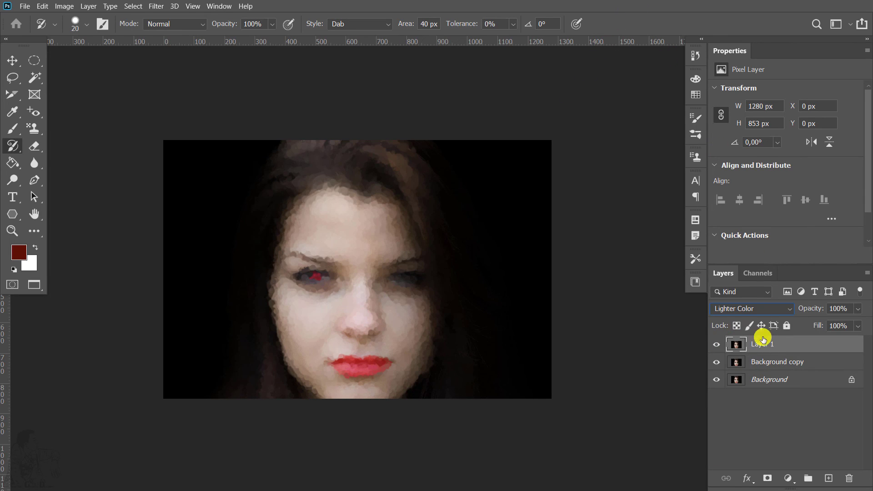
pyautogui.click(766, 361)
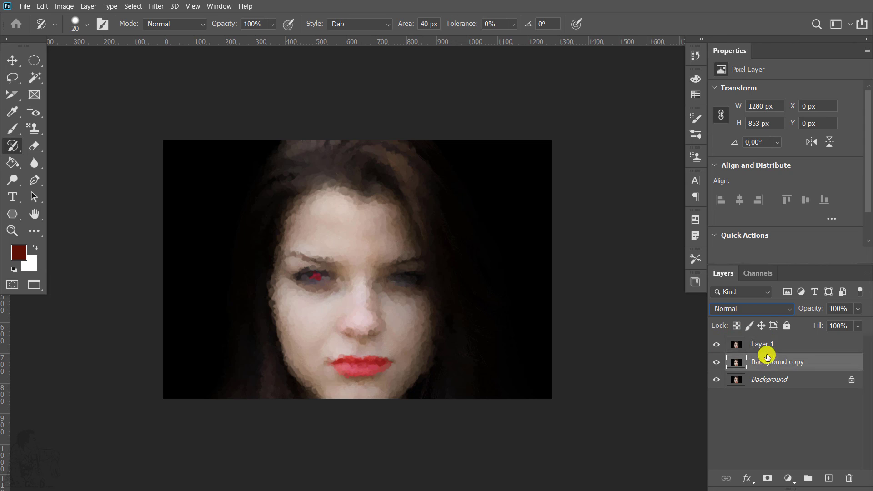
# Try Linear Light, then settle on Linear Burn for Background copy.
pyautogui.click(758, 312)
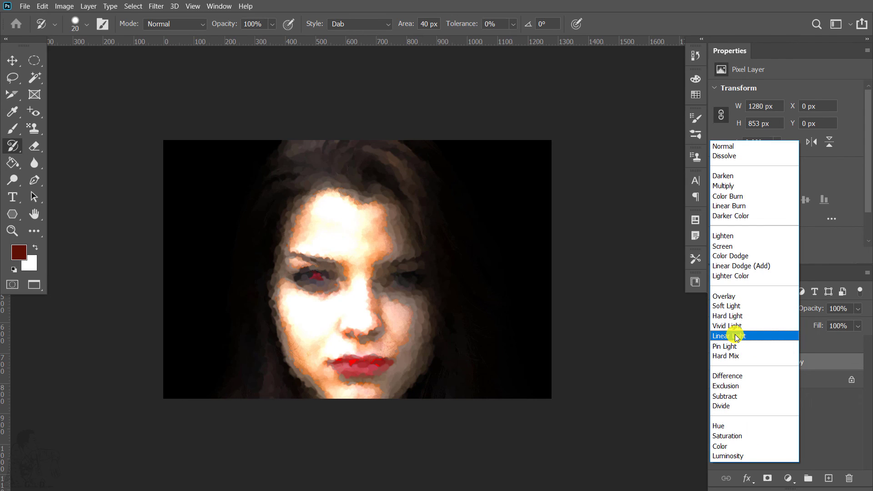
pyautogui.click(736, 337)
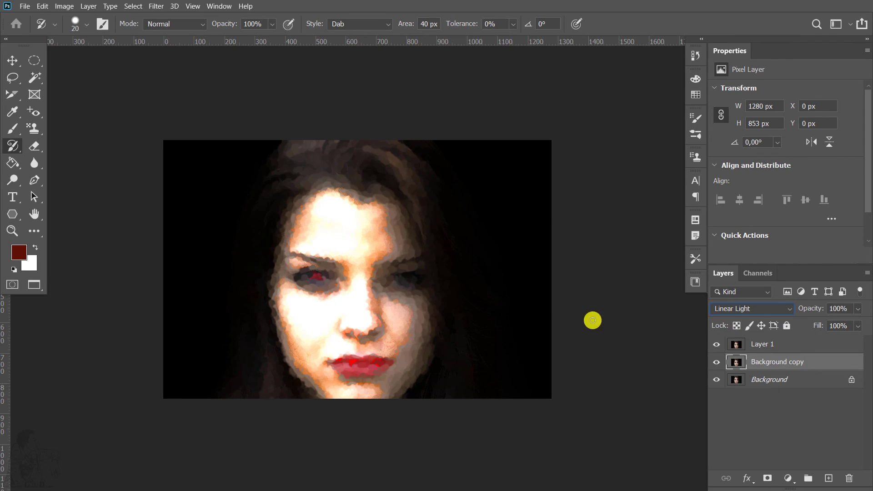
pyautogui.click(751, 309)
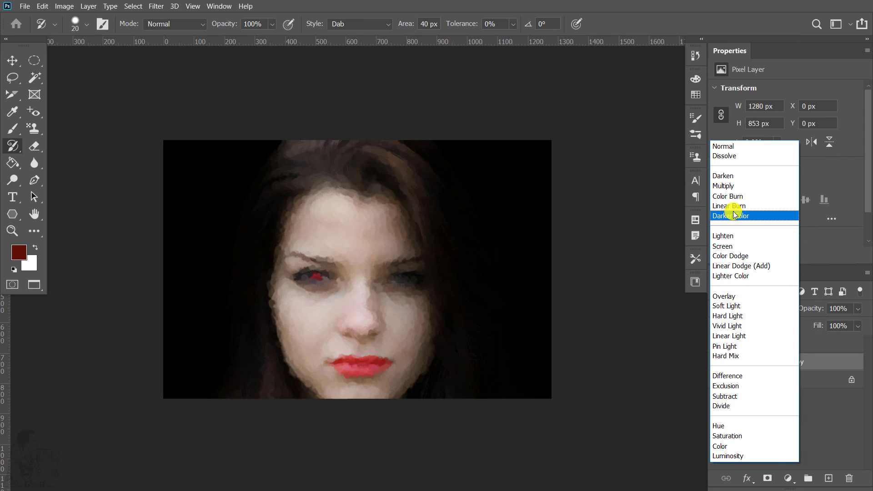
pyautogui.click(735, 209)
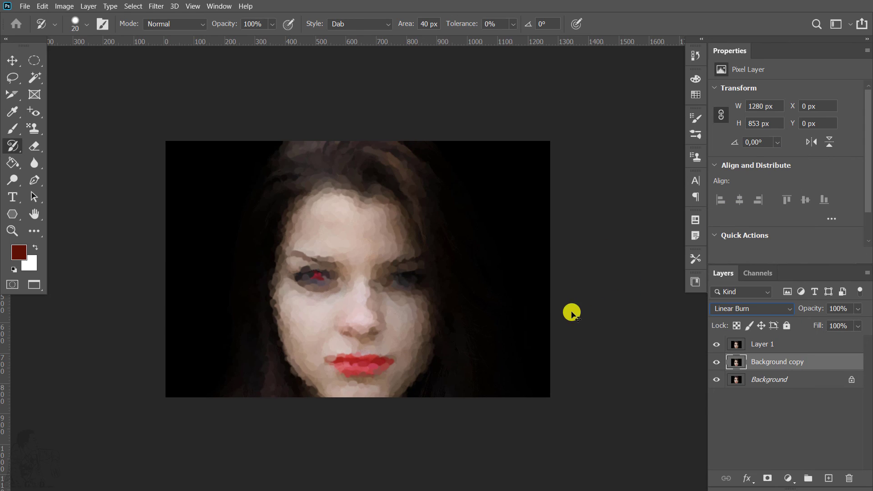
pyautogui.scroll(-2, 514, 286)
pyautogui.scroll(-1, 514, 286)
# Hide Background copy, attempt a dab on it, and dismiss the hidden-layer warning.
pyautogui.click(717, 362)
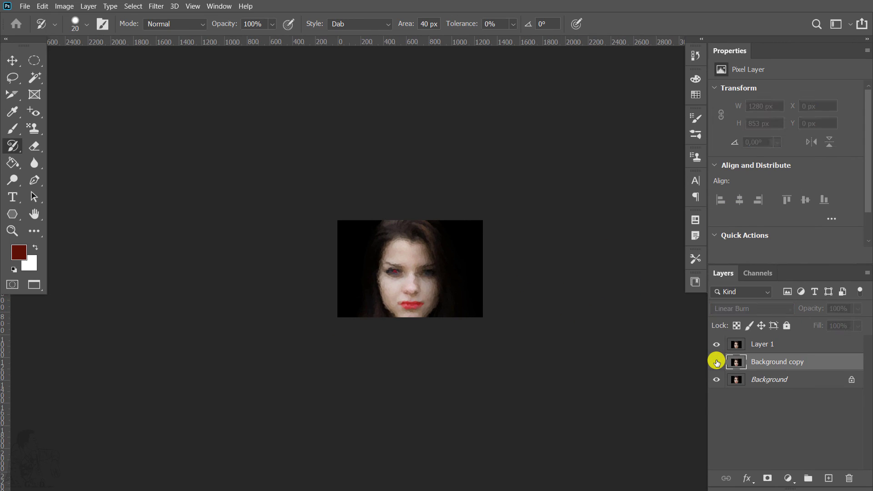
pyautogui.scroll(1, 501, 292)
pyautogui.scroll(1, 428, 244)
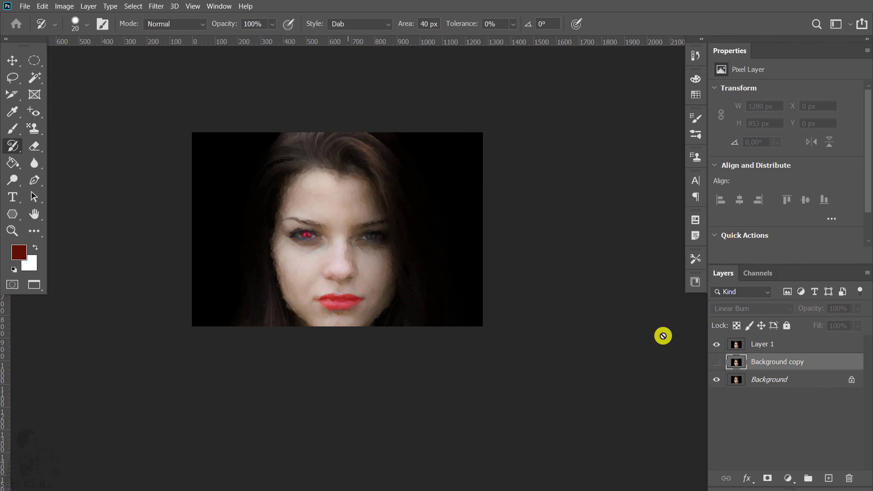
pyautogui.click(664, 335)
pyautogui.click(231, 238)
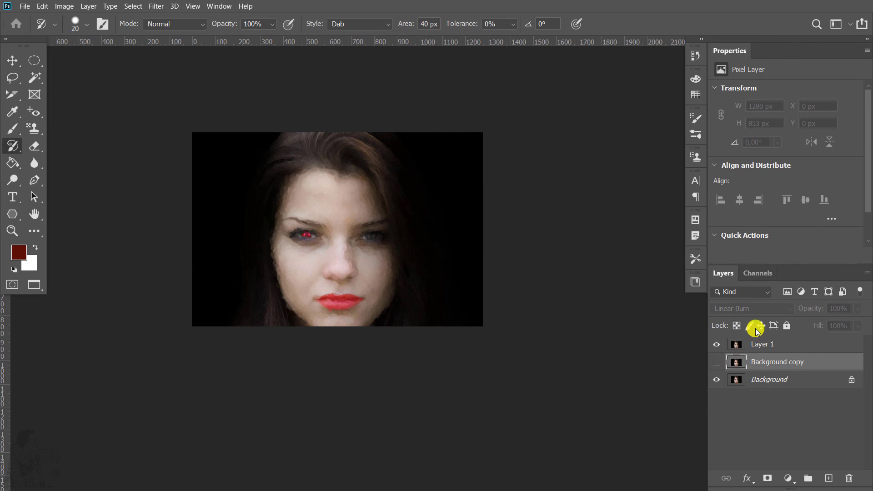
# Show Background copy again and toggle Layer 1 off and on to compare.
pyautogui.click(717, 362)
pyautogui.click(717, 344)
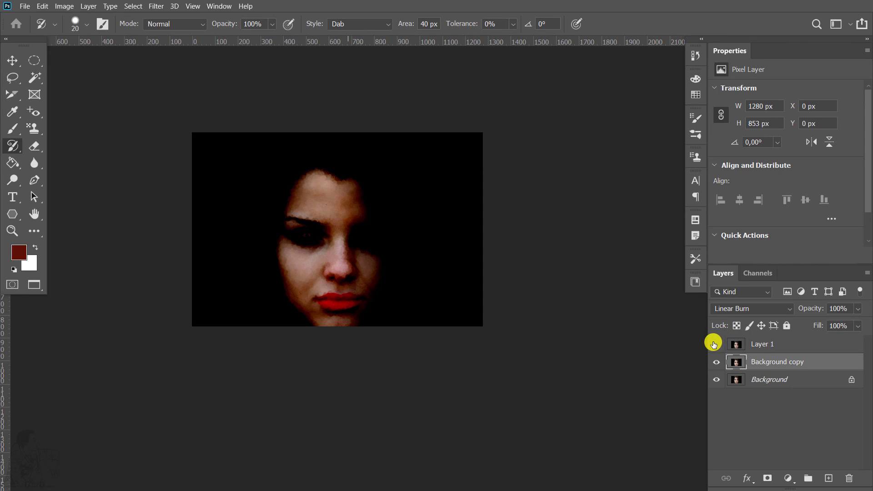
pyautogui.click(713, 347)
pyautogui.scroll(2, 315, 244)
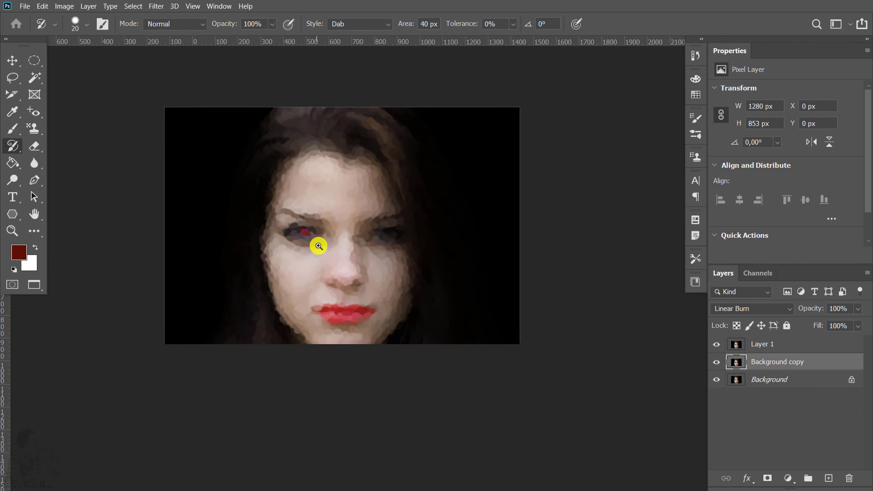